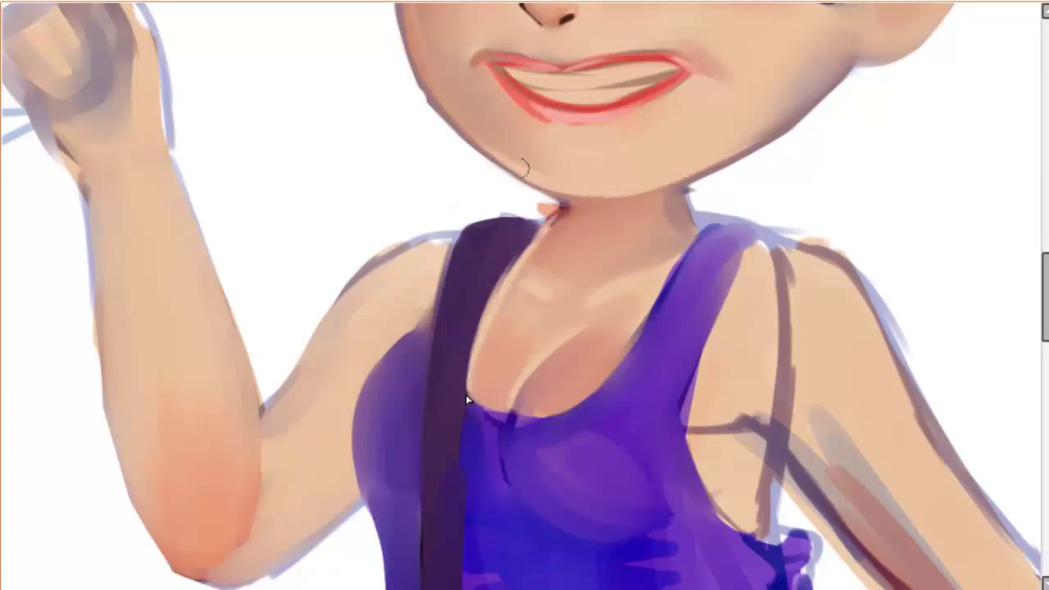
- Clean up the lower face and neck edges and repaint the inner-ear lines as soft reddish shading
{"action": "mouse_move", "coordinate": [491, 152]}
{"action": "left_mouse_down"}
{"action": "mouse_move", "coordinate": [444, 277]}
{"action": "mouse_move", "coordinate": [463, 271]}
{"action": "mouse_move", "coordinate": [433, 301]}
{"action": "mouse_move", "coordinate": [491, 265]}
{"action": "mouse_move", "coordinate": [467, 263]}
{"action": "mouse_move", "coordinate": [459, 413]}
{"action": "left_mouse_up"}
{"action": "mouse_move", "coordinate": [799, 160]}
{"action": "left_mouse_down"}
{"action": "mouse_move", "coordinate": [758, 201]}
{"action": "mouse_move", "coordinate": [774, 237]}
{"action": "left_mouse_up"}
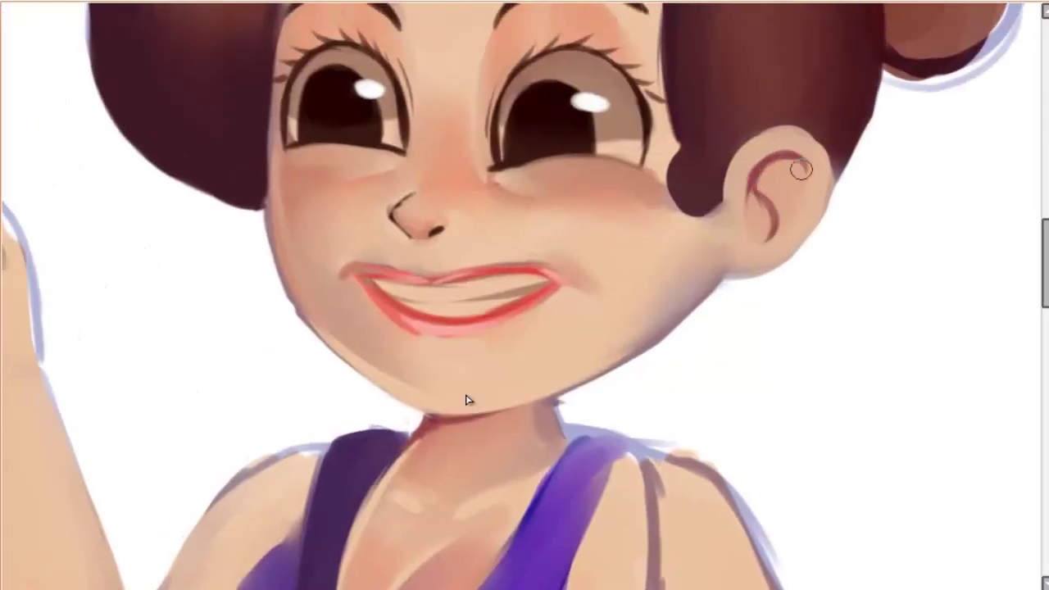
{"action": "mouse_move", "coordinate": [801, 169]}
{"action": "left_mouse_down"}
{"action": "mouse_move", "coordinate": [758, 195]}
{"action": "mouse_move", "coordinate": [748, 224]}
{"action": "left_mouse_up"}
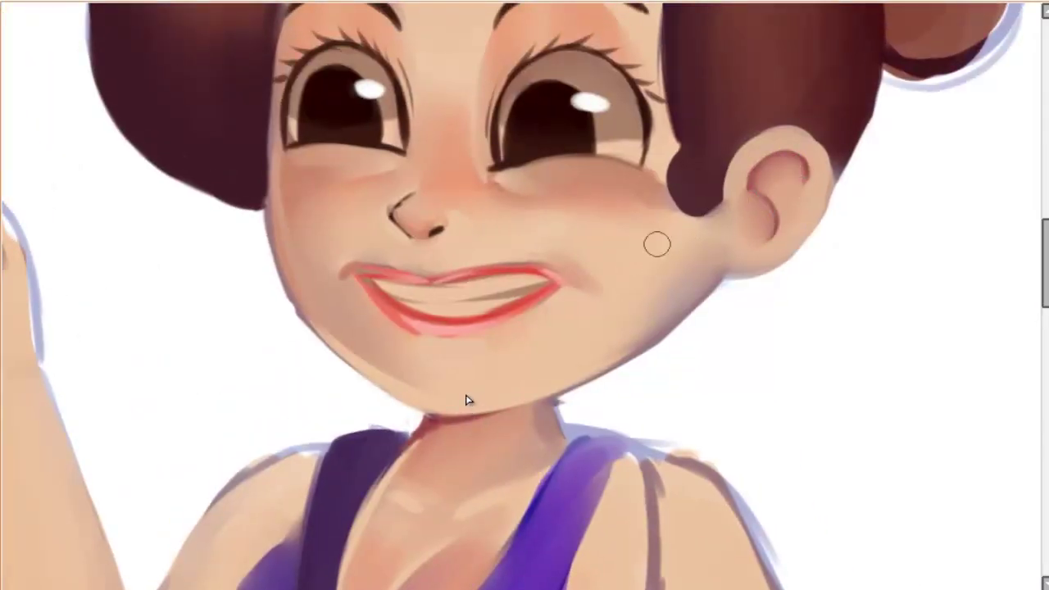
{"action": "left_click_drag", "start_coordinate": [610, 238], "coordinate": [525, 569]}
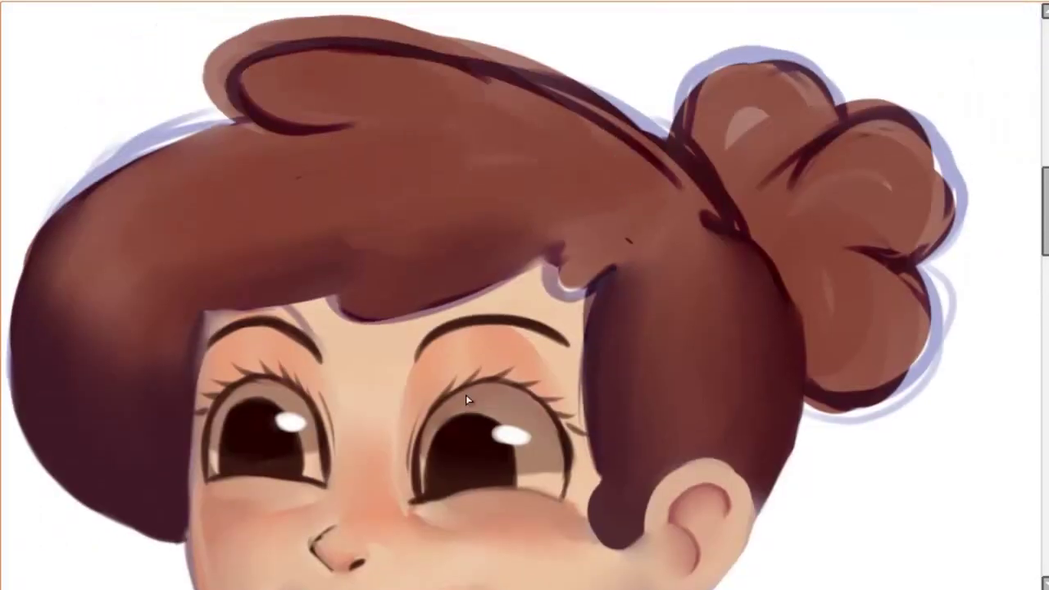
- Paint over the outlines of the hair curl on top of the head with smooth dark brown shading
{"action": "left_click_drag", "start_coordinate": [466, 394], "coordinate": [644, 388]}
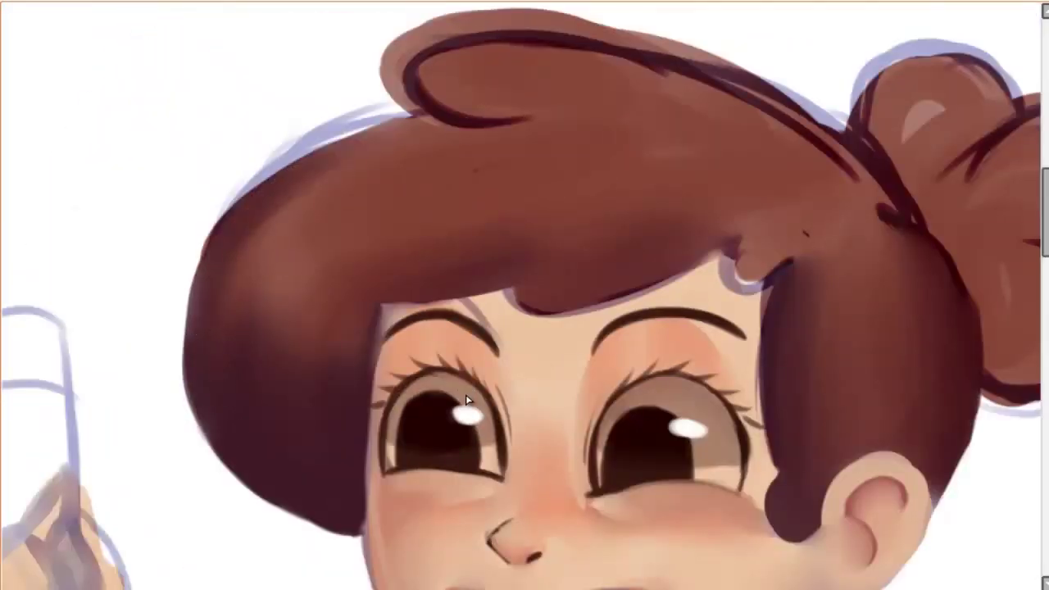
{"action": "mouse_move", "coordinate": [492, 58]}
{"action": "left_mouse_down"}
{"action": "mouse_move", "coordinate": [429, 82]}
{"action": "mouse_move", "coordinate": [410, 69]}
{"action": "mouse_move", "coordinate": [386, 156]}
{"action": "mouse_move", "coordinate": [461, 244]}
{"action": "mouse_move", "coordinate": [385, 229]}
{"action": "mouse_move", "coordinate": [442, 205]}
{"action": "mouse_move", "coordinate": [443, 222]}
{"action": "left_mouse_up"}
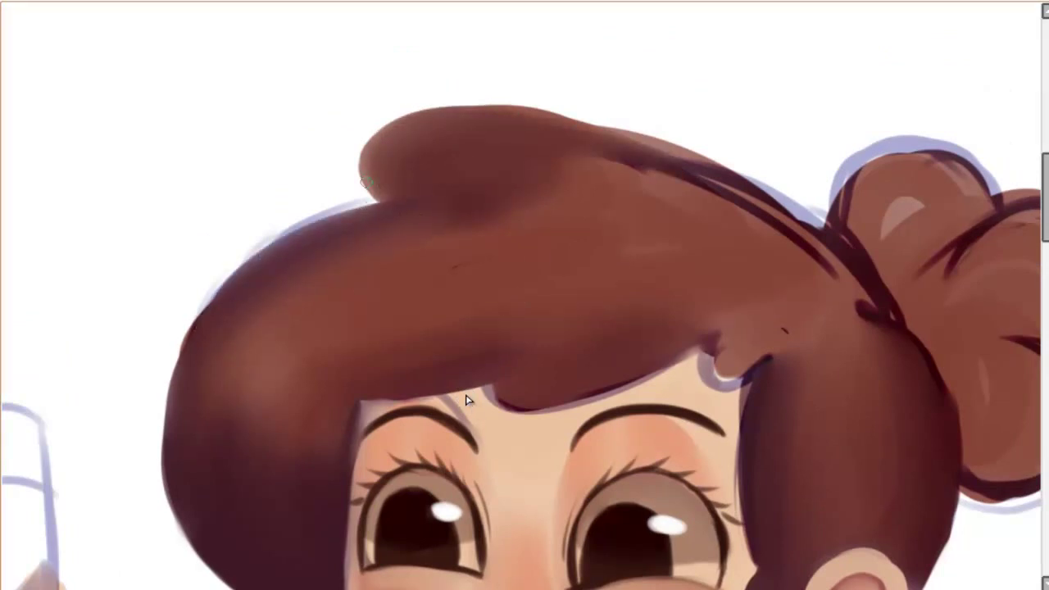
{"action": "left_click_drag", "start_coordinate": [391, 198], "coordinate": [419, 201]}
{"action": "scroll", "coordinate": [419, 201], "scroll_direction": "down", "scroll_amount": 2}
- Define the fringe's lower edge and the outer hair contour with dark lines and a light brown rim highlight
{"action": "mouse_move", "coordinate": [319, 338]}
{"action": "left_mouse_down"}
{"action": "mouse_move", "coordinate": [481, 330]}
{"action": "mouse_move", "coordinate": [543, 347]}
{"action": "mouse_move", "coordinate": [738, 305]}
{"action": "mouse_move", "coordinate": [733, 283]}
{"action": "mouse_move", "coordinate": [770, 305]}
{"action": "left_mouse_up"}
{"action": "left_click_drag", "start_coordinate": [179, 361], "coordinate": [230, 518]}
{"action": "left_click_drag", "start_coordinate": [184, 451], "coordinate": [262, 213]}
{"action": "left_click_drag", "start_coordinate": [193, 311], "coordinate": [317, 176]}
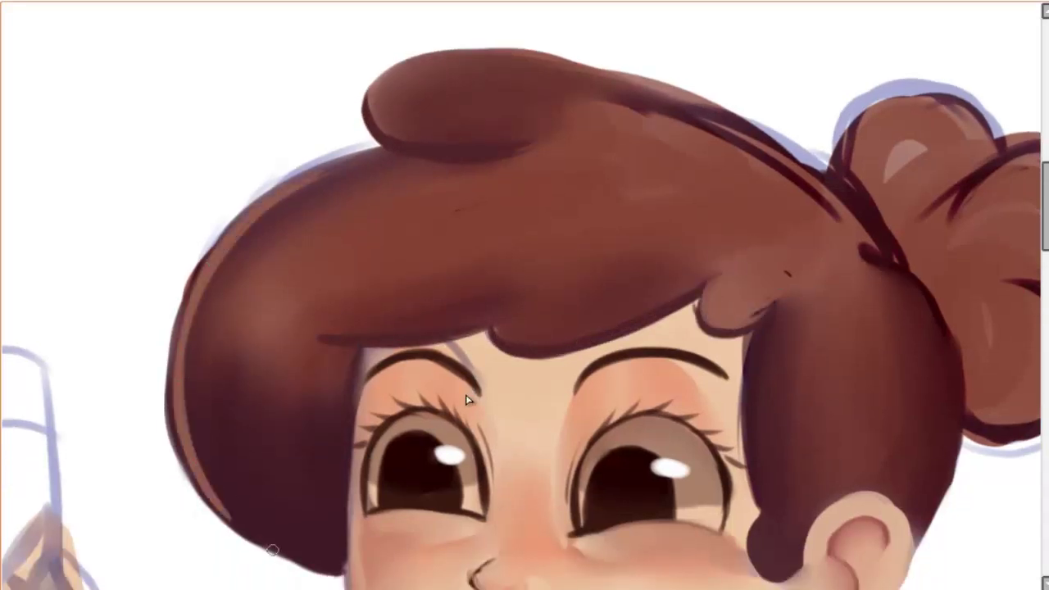
{"action": "left_click_drag", "start_coordinate": [246, 524], "coordinate": [344, 574]}
{"action": "mouse_move", "coordinate": [172, 393]}
{"action": "left_mouse_down"}
{"action": "mouse_move", "coordinate": [198, 494]}
{"action": "mouse_move", "coordinate": [202, 281]}
{"action": "mouse_move", "coordinate": [165, 374]}
{"action": "mouse_move", "coordinate": [320, 158]}
{"action": "mouse_move", "coordinate": [214, 238]}
{"action": "mouse_move", "coordinate": [270, 184]}
{"action": "mouse_move", "coordinate": [235, 211]}
{"action": "mouse_move", "coordinate": [378, 138]}
{"action": "left_mouse_up"}
{"action": "mouse_move", "coordinate": [385, 99]}
{"action": "left_mouse_down"}
{"action": "mouse_move", "coordinate": [354, 111]}
{"action": "mouse_move", "coordinate": [360, 104]}
{"action": "mouse_move", "coordinate": [383, 150]}
{"action": "left_mouse_up"}
- Clean up the face contour beside the hair, paint the upper teeth white and redefine the upper lip in red
{"action": "left_click_drag", "start_coordinate": [260, 492], "coordinate": [302, 274]}
{"action": "left_click_drag", "start_coordinate": [271, 320], "coordinate": [381, 361]}
{"action": "mouse_move", "coordinate": [414, 279]}
{"action": "left_mouse_down"}
{"action": "mouse_move", "coordinate": [401, 169]}
{"action": "mouse_move", "coordinate": [391, 385]}
{"action": "mouse_move", "coordinate": [410, 479]}
{"action": "left_mouse_up"}
{"action": "mouse_move", "coordinate": [734, 264]}
{"action": "left_mouse_down"}
{"action": "mouse_move", "coordinate": [676, 205]}
{"action": "mouse_move", "coordinate": [665, 211]}
{"action": "left_mouse_up"}
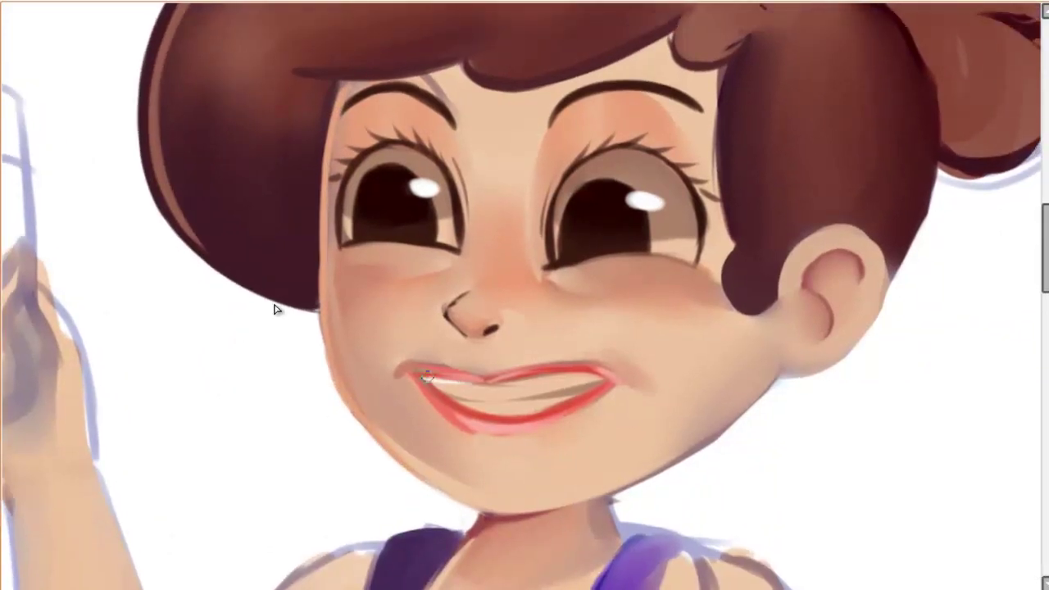
{"action": "mouse_move", "coordinate": [427, 375]}
{"action": "left_mouse_down"}
{"action": "mouse_move", "coordinate": [516, 389]}
{"action": "mouse_move", "coordinate": [598, 382]}
{"action": "left_mouse_up"}
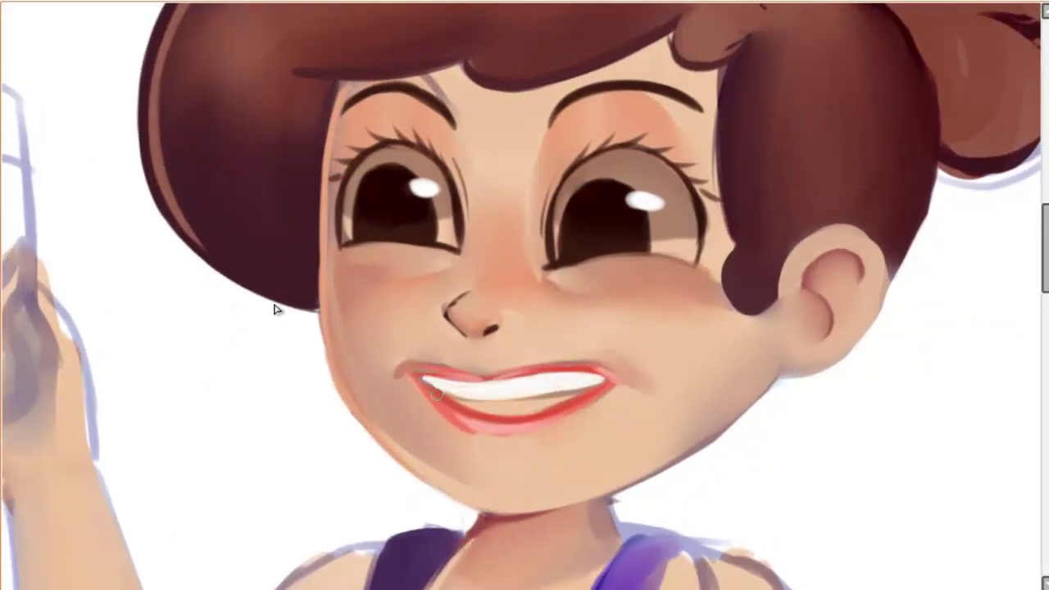
{"action": "mouse_move", "coordinate": [426, 376]}
{"action": "left_mouse_down"}
{"action": "mouse_move", "coordinate": [607, 371]}
{"action": "mouse_move", "coordinate": [457, 375]}
{"action": "left_mouse_up"}
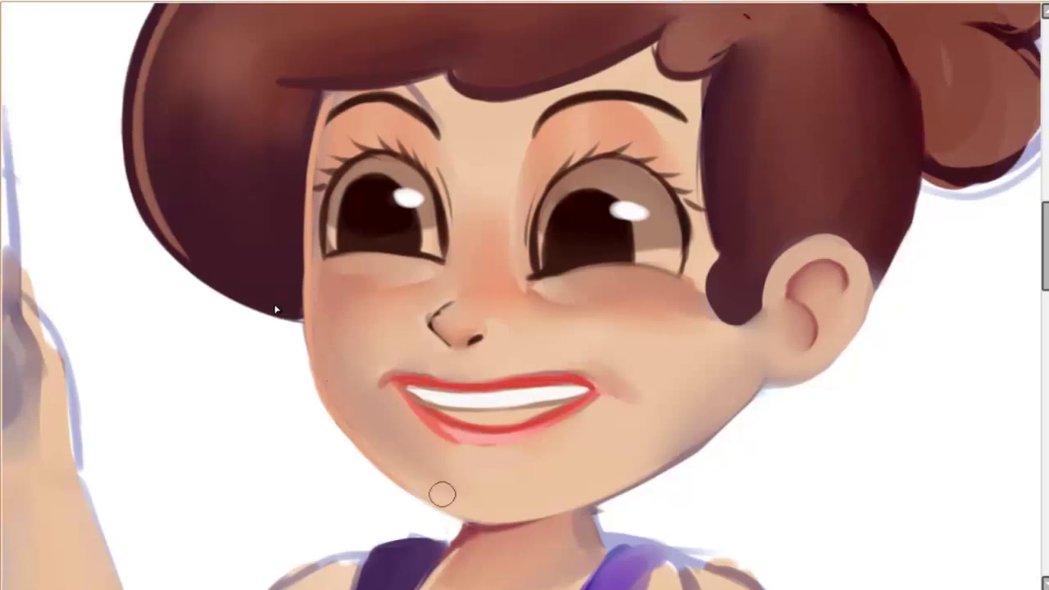
- Smooth the jawline, dab pale highlights on both cheeks and the chin, and blend the cheek highlights into the skin
{"action": "left_click_drag", "start_coordinate": [440, 494], "coordinate": [653, 311]}
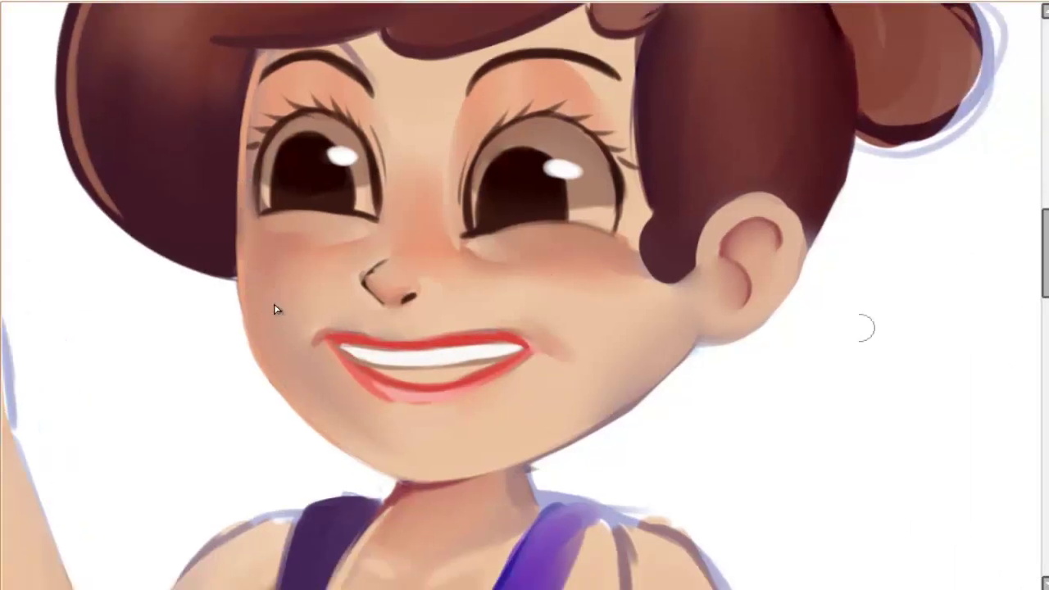
{"action": "left_click", "coordinate": [577, 278]}
{"action": "left_click", "coordinate": [282, 287]}
{"action": "left_click", "coordinate": [424, 442]}
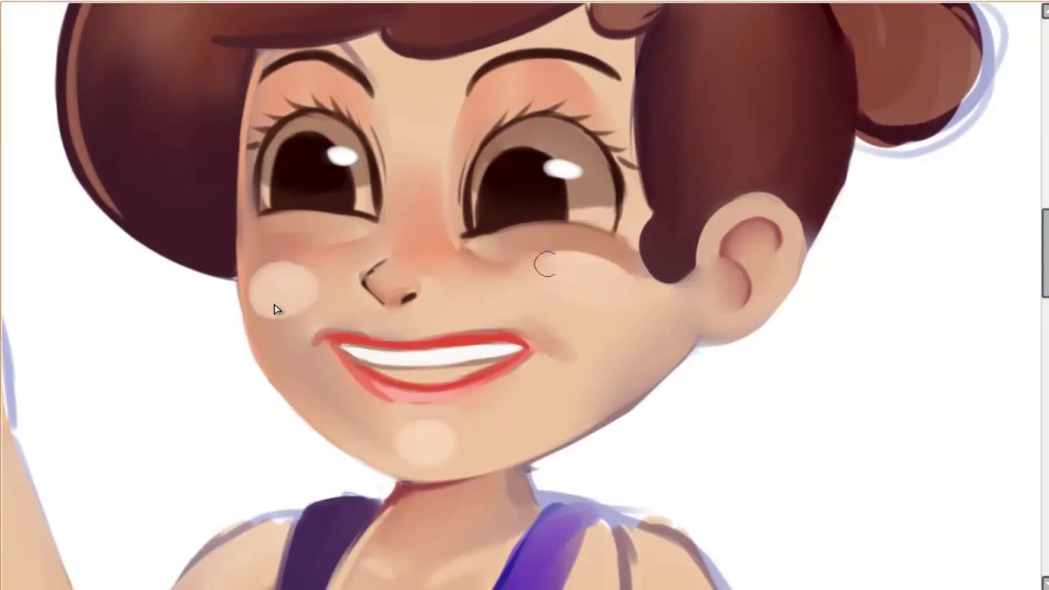
{"action": "left_click_drag", "start_coordinate": [545, 264], "coordinate": [606, 275]}
{"action": "left_click_drag", "start_coordinate": [287, 266], "coordinate": [258, 315]}
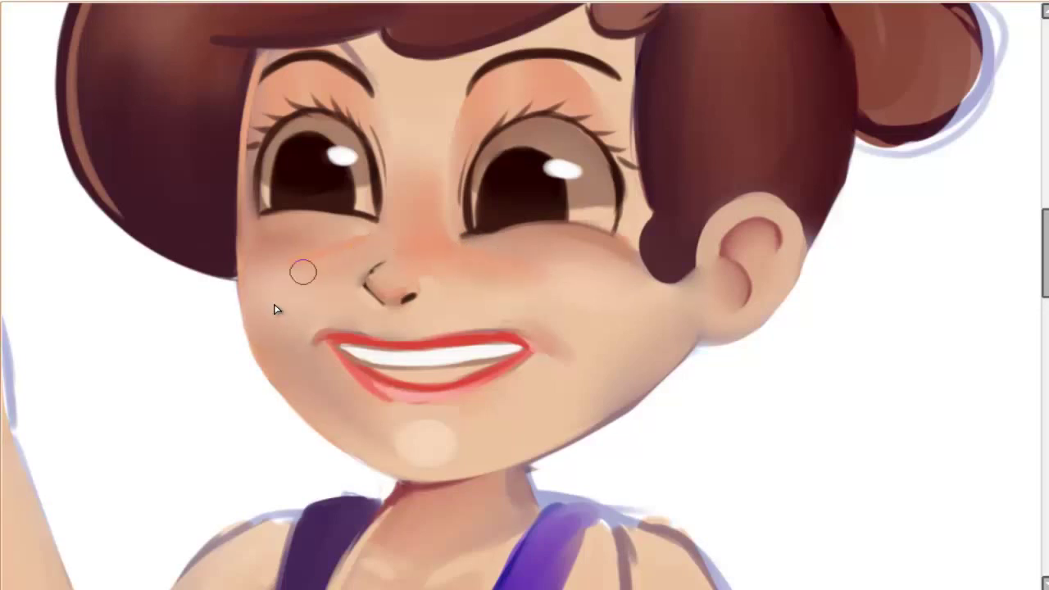
- Paint light skin-tone strokes under both eyes and blend them softly into the cheeks
{"action": "mouse_move", "coordinate": [462, 238]}
{"action": "left_mouse_down"}
{"action": "mouse_move", "coordinate": [524, 246]}
{"action": "mouse_move", "coordinate": [520, 254]}
{"action": "left_mouse_up"}
{"action": "left_click_drag", "start_coordinate": [311, 240], "coordinate": [360, 246]}
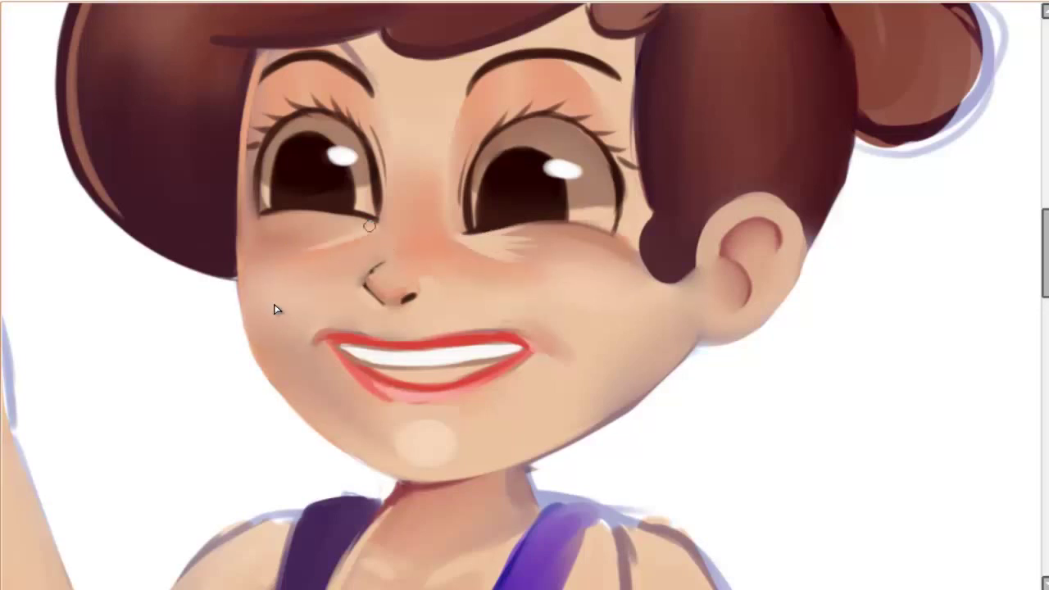
{"action": "left_click_drag", "start_coordinate": [303, 221], "coordinate": [373, 233]}
{"action": "left_click_drag", "start_coordinate": [463, 250], "coordinate": [524, 259]}
{"action": "key", "text": "ctrl+t"}
{"action": "left_click_drag", "start_coordinate": [274, 302], "coordinate": [277, 310]}
{"action": "key", "text": "Return"}
{"action": "mouse_move", "coordinate": [525, 246]}
{"action": "left_mouse_down"}
{"action": "mouse_move", "coordinate": [486, 238]}
{"action": "mouse_move", "coordinate": [524, 250]}
{"action": "left_mouse_up"}
{"action": "left_click_drag", "start_coordinate": [364, 221], "coordinate": [304, 224]}
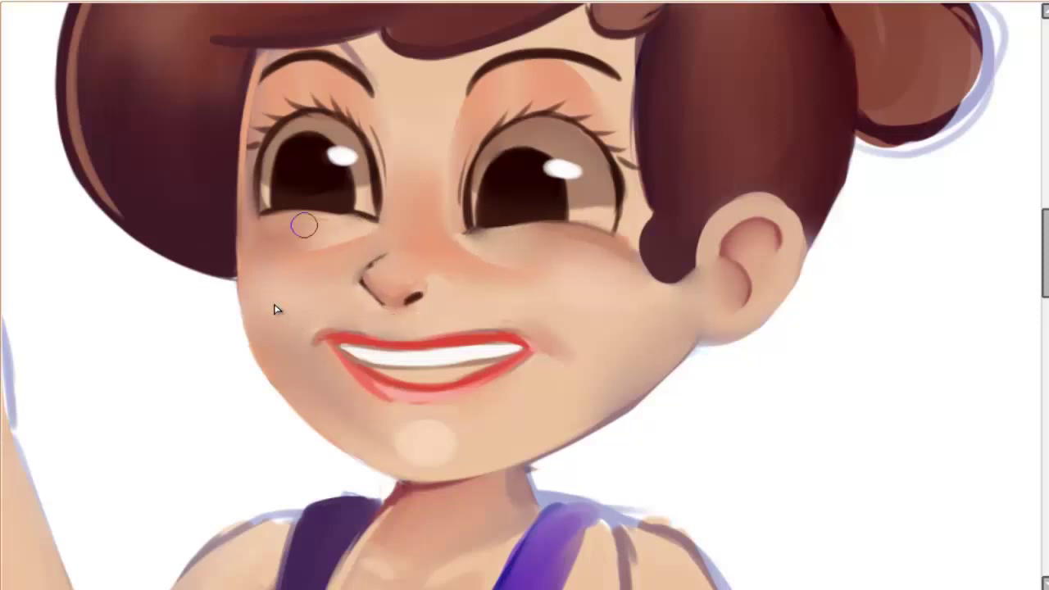
- Replace the nose outline with soft shading and a highlight, and blend the lip edges and chin highlight into the skin
{"action": "mouse_move", "coordinate": [483, 246]}
{"action": "left_mouse_down"}
{"action": "mouse_move", "coordinate": [433, 236]}
{"action": "mouse_move", "coordinate": [375, 272]}
{"action": "mouse_move", "coordinate": [406, 267]}
{"action": "mouse_move", "coordinate": [375, 238]}
{"action": "left_mouse_up"}
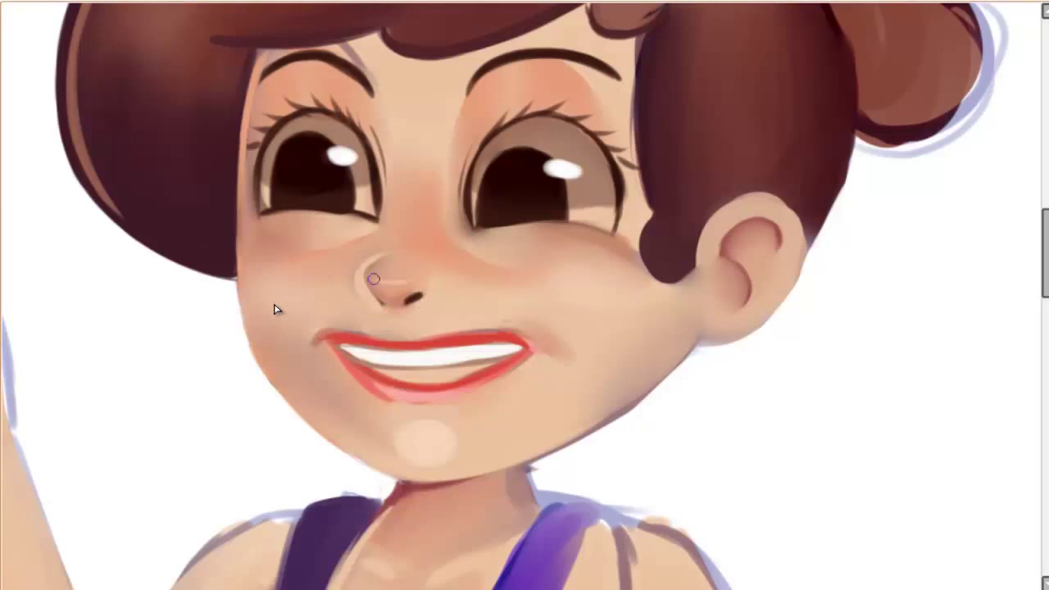
{"action": "mouse_move", "coordinate": [304, 342]}
{"action": "left_mouse_down"}
{"action": "mouse_move", "coordinate": [422, 437]}
{"action": "mouse_move", "coordinate": [561, 388]}
{"action": "mouse_move", "coordinate": [543, 345]}
{"action": "mouse_move", "coordinate": [584, 306]}
{"action": "mouse_move", "coordinate": [499, 396]}
{"action": "left_mouse_up"}
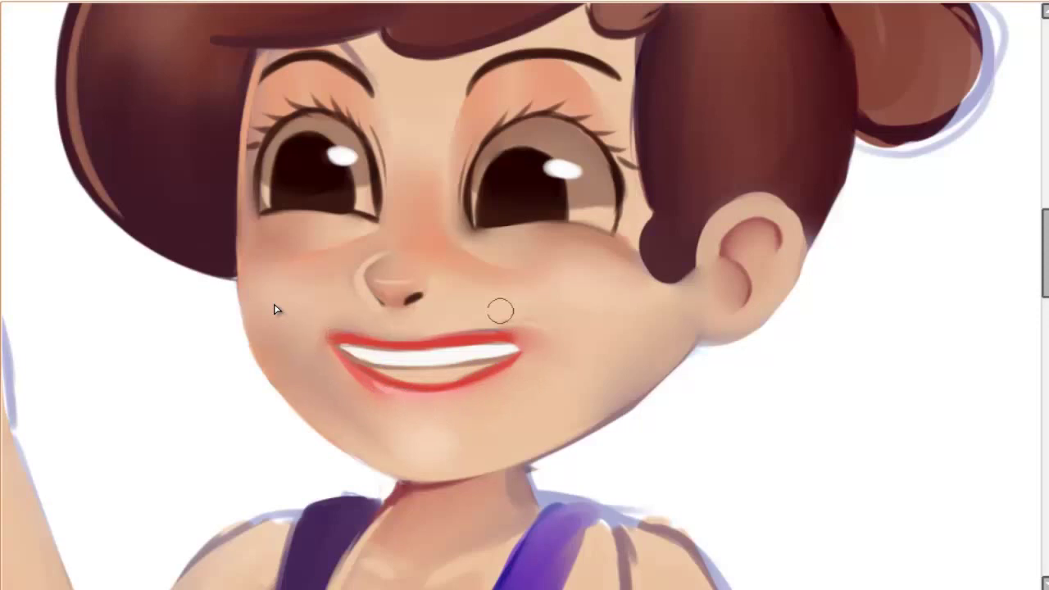
- Paint round black pupils inside the dark brown irises of both eyes
{"action": "scroll", "coordinate": [499, 307], "scroll_direction": "up", "scroll_amount": 2}
{"action": "mouse_move", "coordinate": [492, 254]}
{"action": "left_mouse_down"}
{"action": "mouse_move", "coordinate": [515, 245]}
{"action": "mouse_move", "coordinate": [529, 261]}
{"action": "left_mouse_up"}
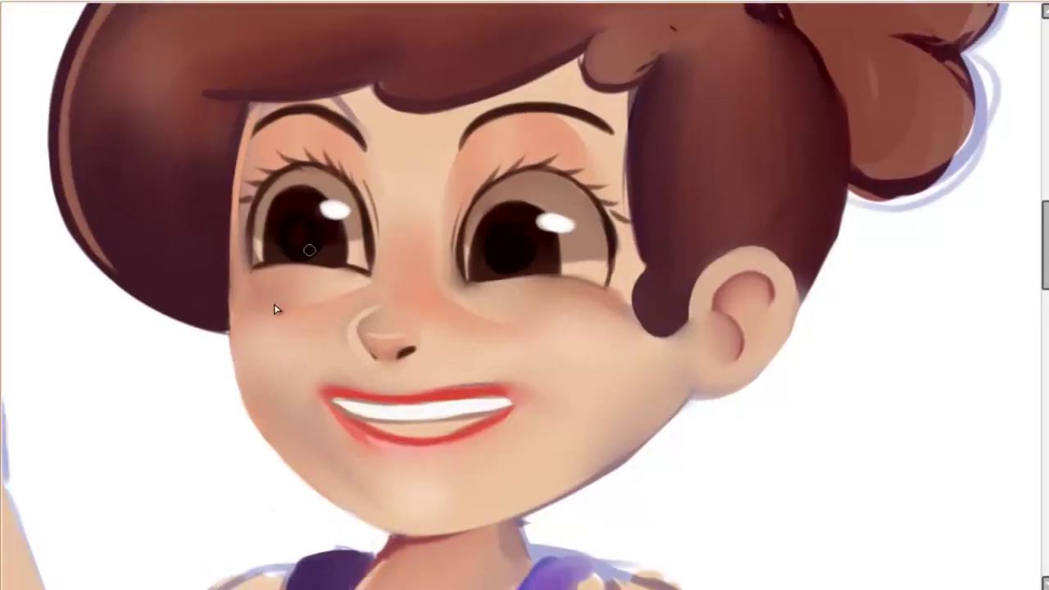
{"action": "left_click_drag", "start_coordinate": [295, 254], "coordinate": [360, 205]}
- Paint a red tongue and dark red mouth interior below the teeth, and refine the lips with pink and red tones
{"action": "left_click_drag", "start_coordinate": [434, 371], "coordinate": [495, 382]}
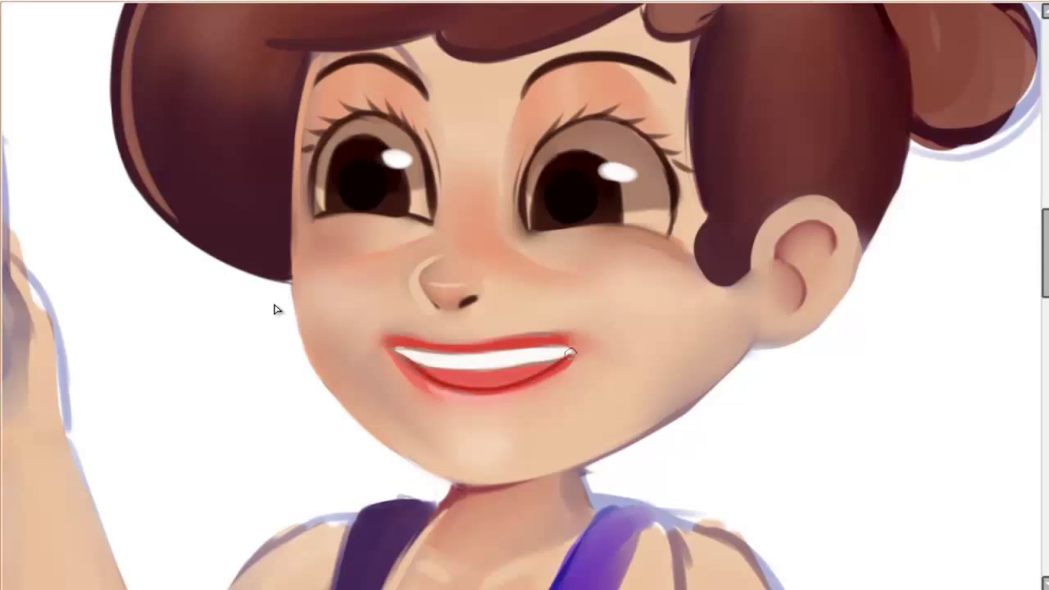
{"action": "left_click_drag", "start_coordinate": [436, 350], "coordinate": [570, 349]}
{"action": "mouse_move", "coordinate": [413, 358]}
{"action": "left_mouse_down"}
{"action": "mouse_move", "coordinate": [467, 368]}
{"action": "mouse_move", "coordinate": [450, 368]}
{"action": "mouse_move", "coordinate": [541, 359]}
{"action": "mouse_move", "coordinate": [426, 372]}
{"action": "mouse_move", "coordinate": [404, 358]}
{"action": "mouse_move", "coordinate": [433, 377]}
{"action": "mouse_move", "coordinate": [539, 332]}
{"action": "mouse_move", "coordinate": [414, 384]}
{"action": "mouse_move", "coordinate": [450, 404]}
{"action": "mouse_move", "coordinate": [578, 351]}
{"action": "left_mouse_up"}
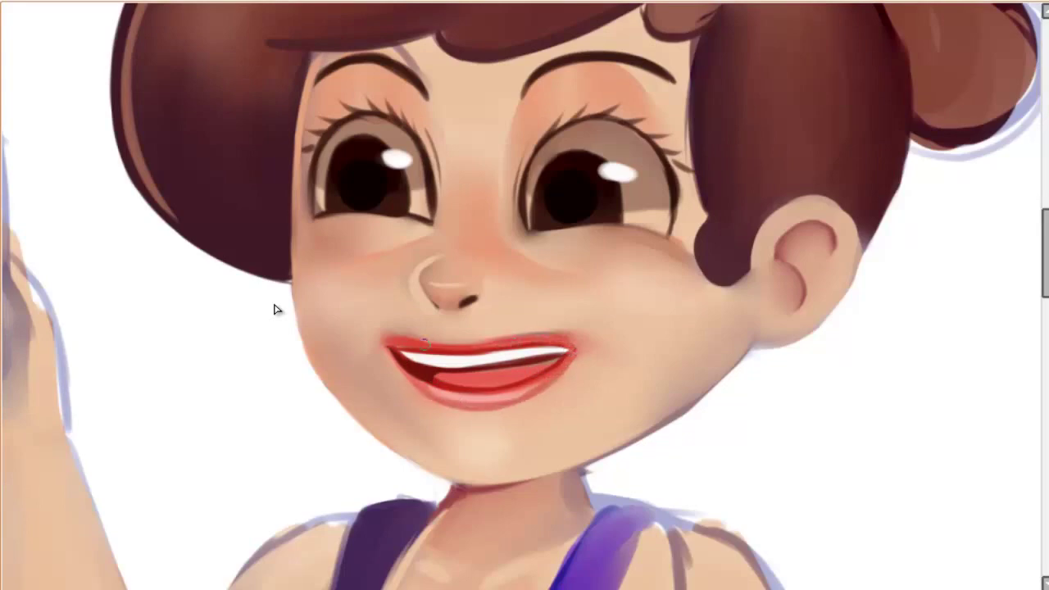
- Add light brown rim highlights along the fringe's lower edge and the inner edge of the side hair
{"action": "key", "text": "ctrl+minus"}
{"action": "key", "text": "ctrl+minus"}
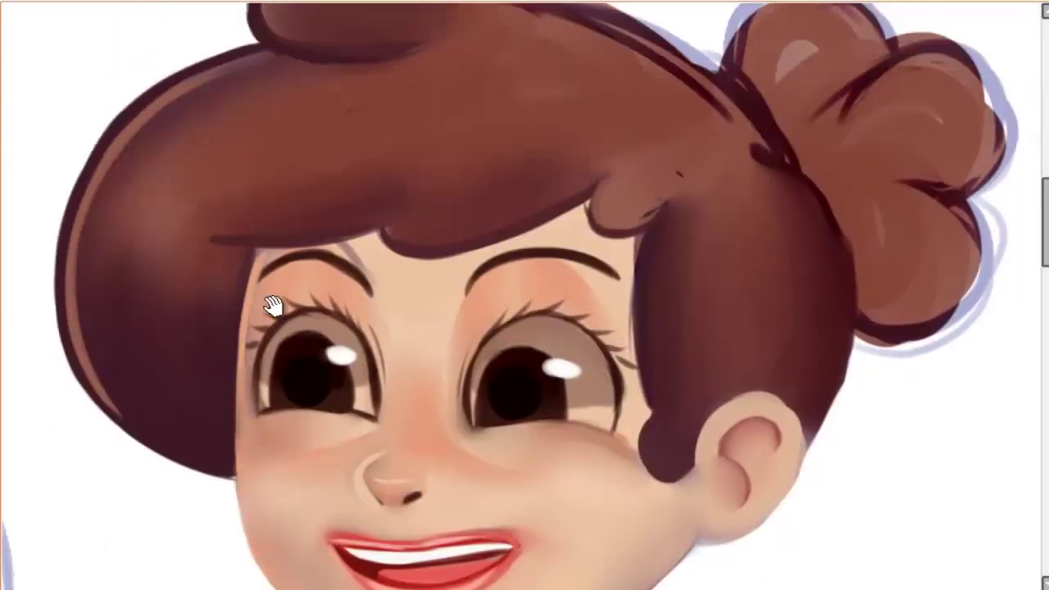
{"action": "key", "text": "ctrl+plus"}
{"action": "key", "text": "ctrl+plus"}
{"action": "mouse_move", "coordinate": [256, 276]}
{"action": "left_mouse_down"}
{"action": "mouse_move", "coordinate": [400, 219]}
{"action": "mouse_move", "coordinate": [258, 212]}
{"action": "mouse_move", "coordinate": [668, 193]}
{"action": "mouse_move", "coordinate": [647, 231]}
{"action": "mouse_move", "coordinate": [647, 336]}
{"action": "left_mouse_up"}
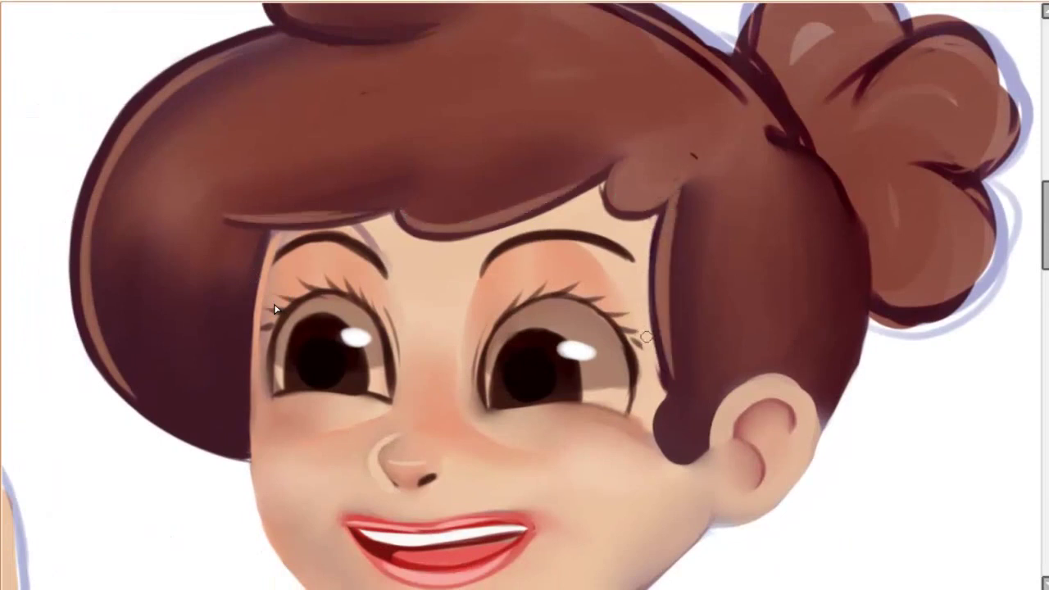
- Blend the dark outlines on the crown and back of the head into smooth hair shading with a clean contour
{"action": "scroll", "coordinate": [276, 309], "scroll_direction": "up", "scroll_amount": 3}
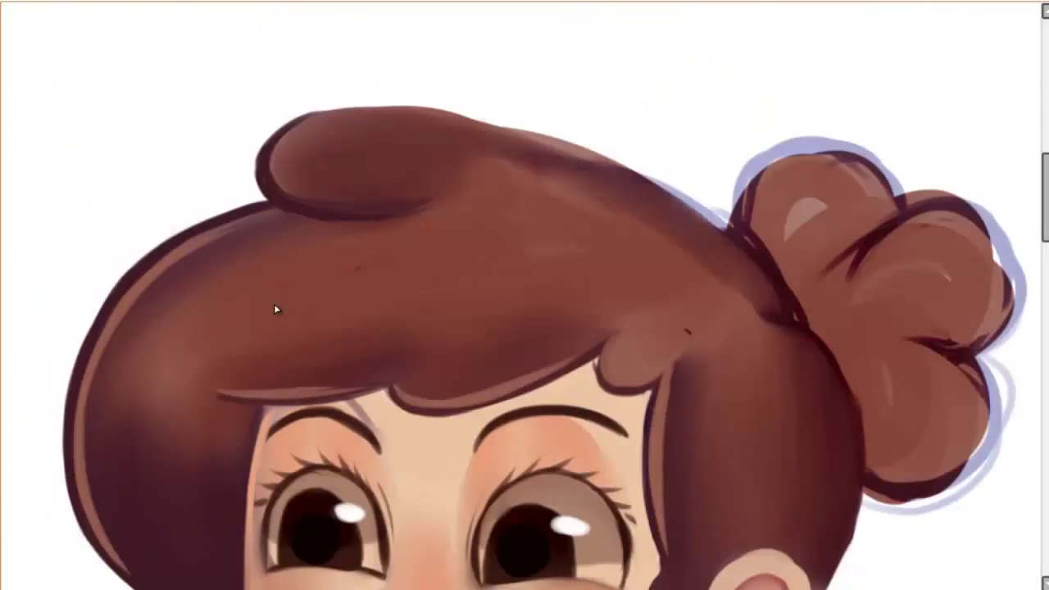
{"action": "left_click_drag", "start_coordinate": [755, 310], "coordinate": [836, 377]}
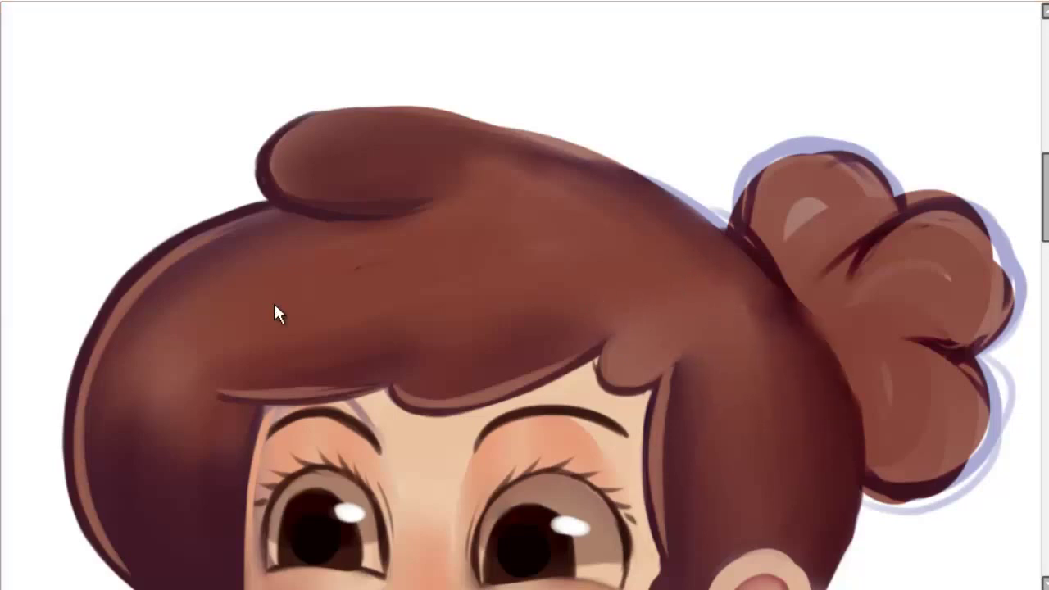
{"action": "mouse_move", "coordinate": [709, 219]}
{"action": "left_mouse_down"}
{"action": "mouse_move", "coordinate": [837, 375]}
{"action": "mouse_move", "coordinate": [857, 482]}
{"action": "left_mouse_up"}
{"action": "left_click_drag", "start_coordinate": [783, 283], "coordinate": [795, 311]}
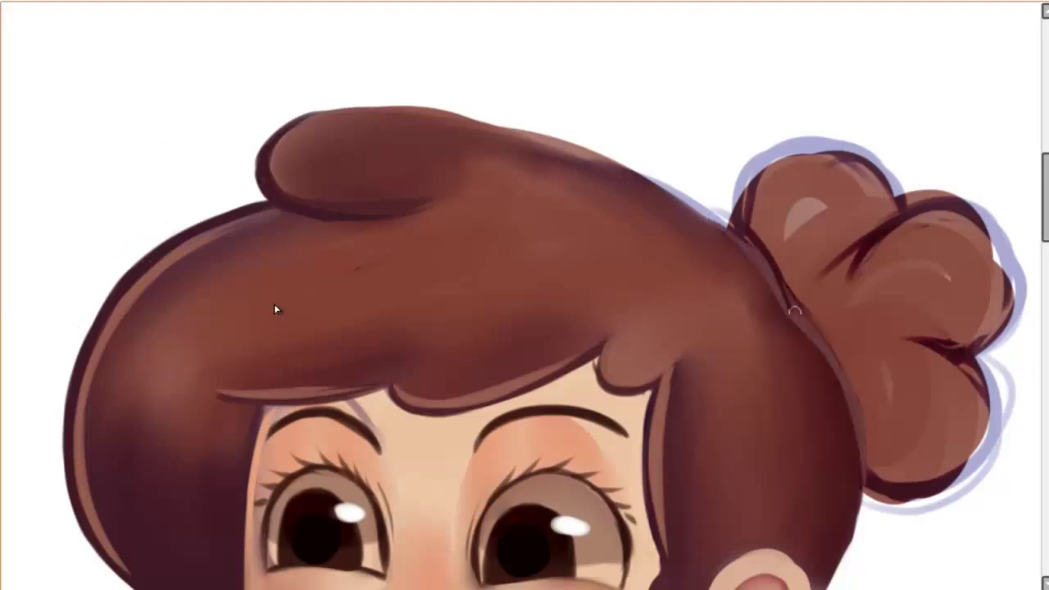
{"action": "mouse_move", "coordinate": [295, 115]}
{"action": "left_mouse_down"}
{"action": "mouse_move", "coordinate": [465, 113]}
{"action": "mouse_move", "coordinate": [377, 109]}
{"action": "mouse_move", "coordinate": [603, 161]}
{"action": "mouse_move", "coordinate": [628, 251]}
{"action": "left_mouse_up"}
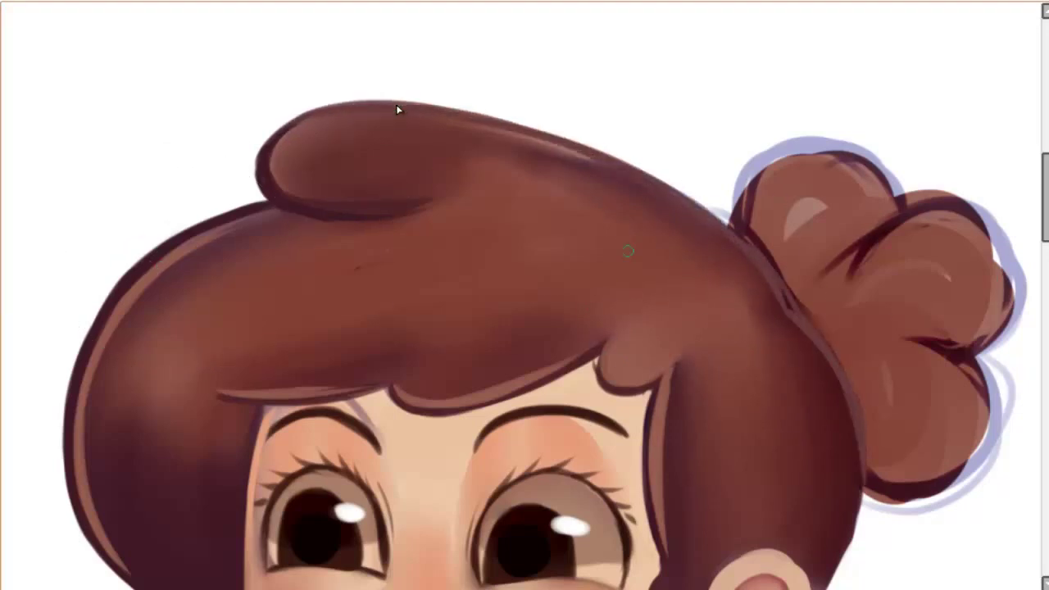
- Extend the three-lobed hair bun's silhouette in dark brown over the blue sketch outline
{"action": "mouse_move", "coordinate": [770, 147]}
{"action": "left_mouse_down"}
{"action": "mouse_move", "coordinate": [733, 233]}
{"action": "mouse_move", "coordinate": [832, 135]}
{"action": "left_mouse_up"}
{"action": "left_click_drag", "start_coordinate": [732, 206], "coordinate": [544, 148]}
{"action": "left_click_drag", "start_coordinate": [541, 172], "coordinate": [680, 81]}
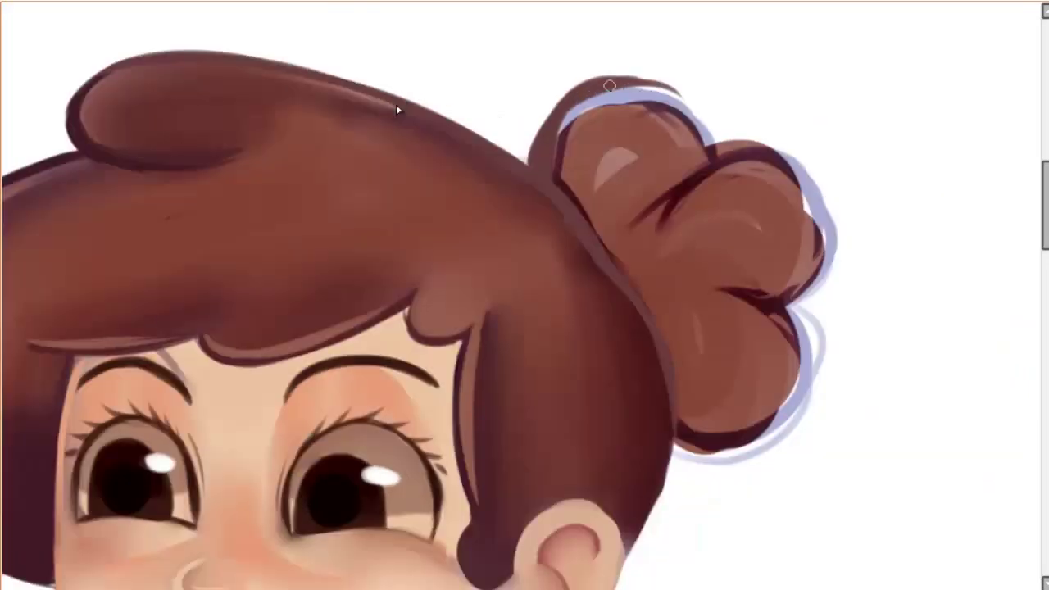
{"action": "mouse_move", "coordinate": [700, 156]}
{"action": "left_mouse_down"}
{"action": "mouse_move", "coordinate": [629, 79]}
{"action": "mouse_move", "coordinate": [820, 303]}
{"action": "mouse_move", "coordinate": [840, 271]}
{"action": "left_mouse_up"}
{"action": "left_click_drag", "start_coordinate": [807, 164], "coordinate": [824, 385]}
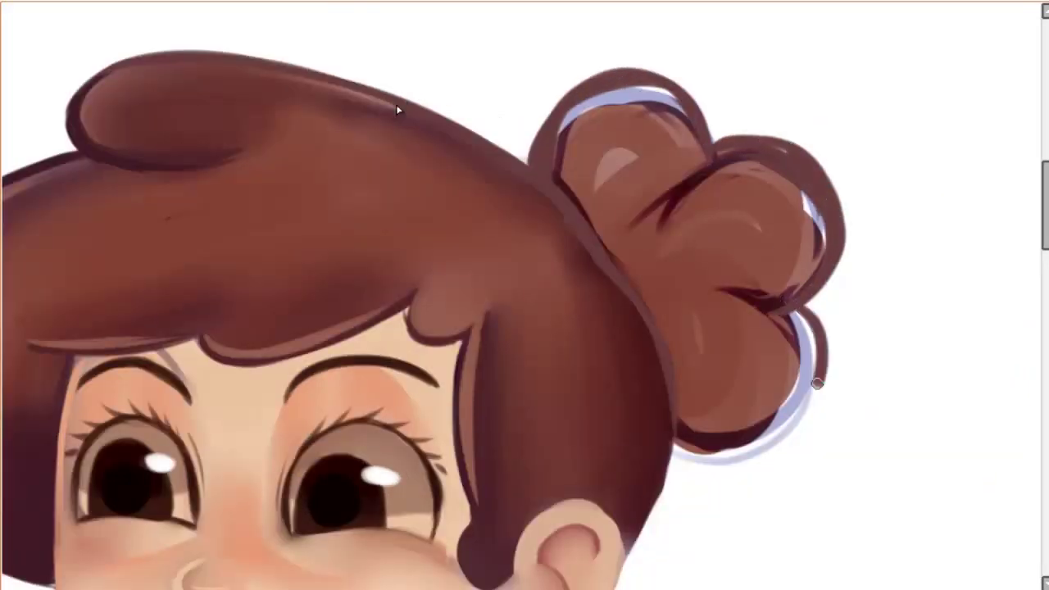
{"action": "left_click_drag", "start_coordinate": [820, 344], "coordinate": [672, 446]}
- Fill the bun's lobes with brown and blend over the old highlights, outlines and remaining sketch gaps
{"action": "left_click_drag", "start_coordinate": [746, 373], "coordinate": [713, 344]}
{"action": "left_click_drag", "start_coordinate": [738, 393], "coordinate": [723, 323]}
{"action": "left_click_drag", "start_coordinate": [811, 180], "coordinate": [738, 279]}
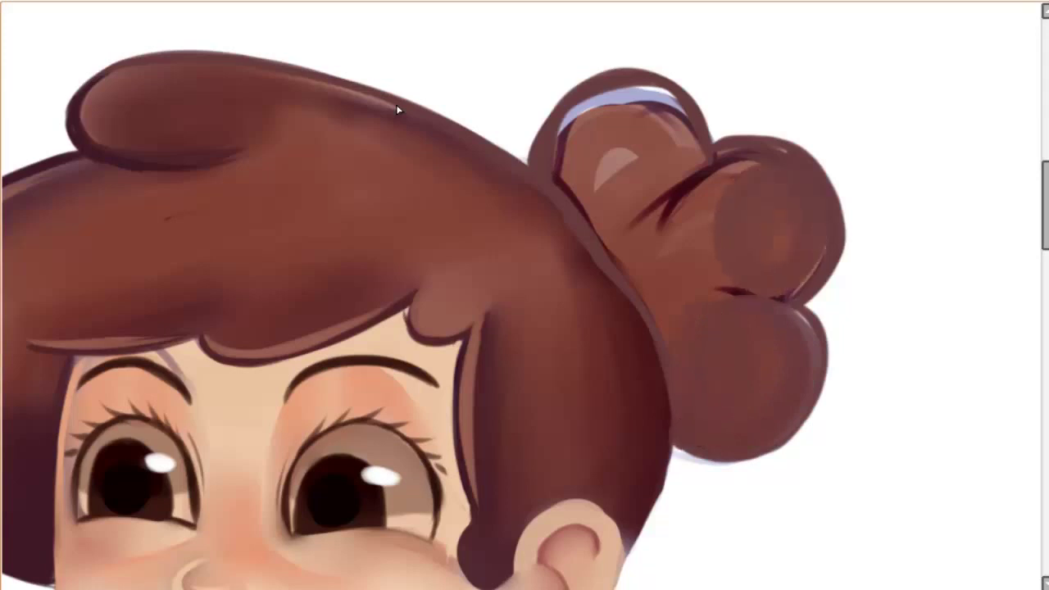
{"action": "left_click_drag", "start_coordinate": [721, 172], "coordinate": [754, 279]}
{"action": "mouse_move", "coordinate": [680, 317]}
{"action": "left_mouse_down"}
{"action": "mouse_move", "coordinate": [688, 189]}
{"action": "mouse_move", "coordinate": [590, 123]}
{"action": "mouse_move", "coordinate": [543, 169]}
{"action": "mouse_move", "coordinate": [677, 152]}
{"action": "mouse_move", "coordinate": [741, 49]}
{"action": "mouse_move", "coordinate": [770, 45]}
{"action": "left_mouse_up"}
- Paint light brown rim highlights along the edges of the bun's lobes
{"action": "scroll", "coordinate": [396, 105], "scroll_direction": "down", "scroll_amount": 2}
{"action": "scroll", "coordinate": [396, 104], "scroll_direction": "up", "scroll_amount": 2}
{"action": "mouse_move", "coordinate": [785, 172]}
{"action": "left_mouse_down"}
{"action": "mouse_move", "coordinate": [933, 131]}
{"action": "mouse_move", "coordinate": [836, 83]}
{"action": "left_mouse_up"}
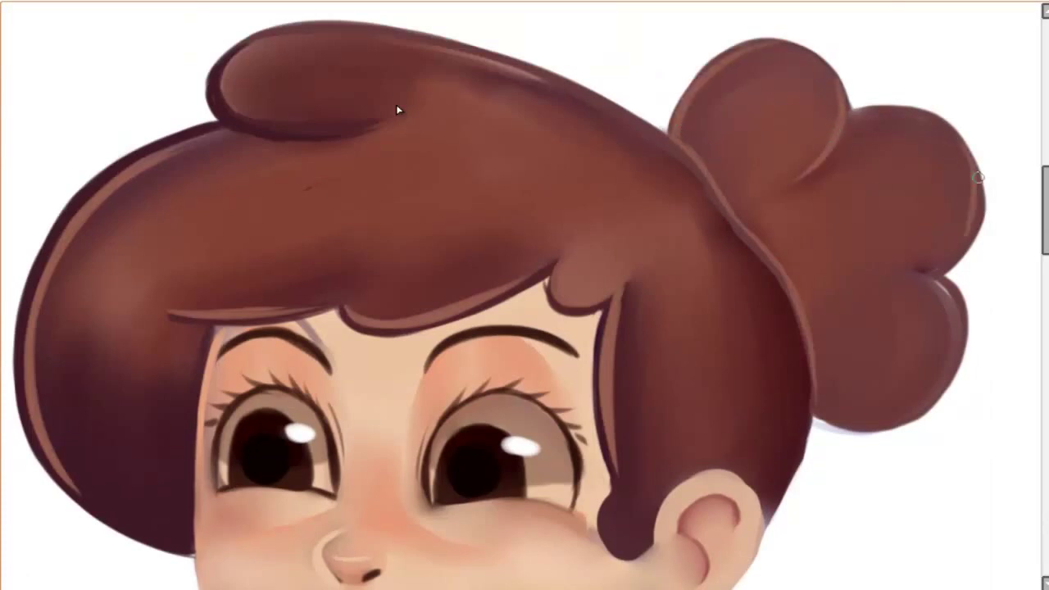
{"action": "left_click_drag", "start_coordinate": [967, 263], "coordinate": [865, 209]}
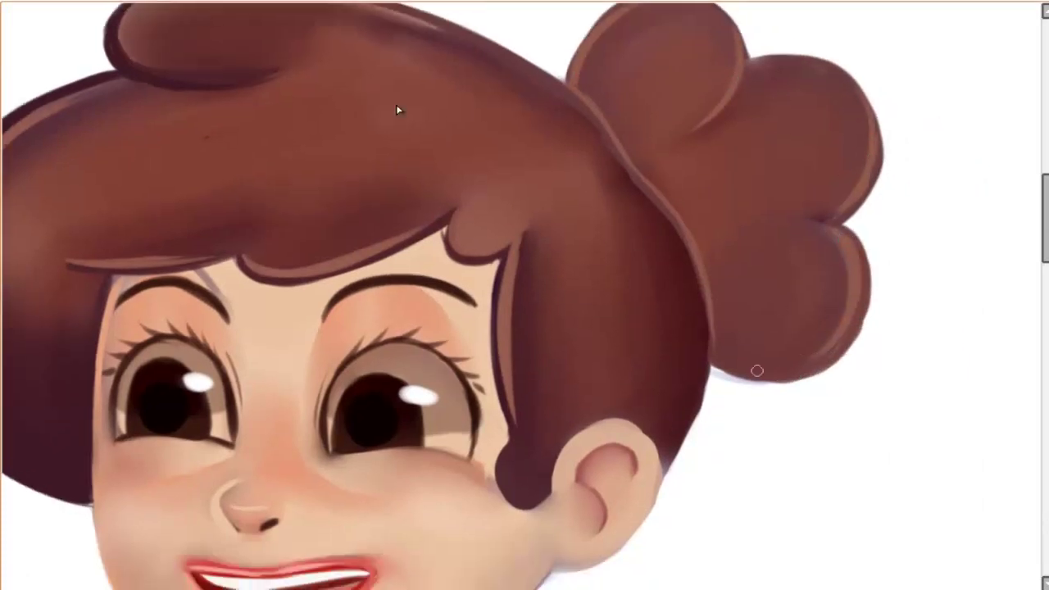
{"action": "left_click_drag", "start_coordinate": [756, 369], "coordinate": [608, 259]}
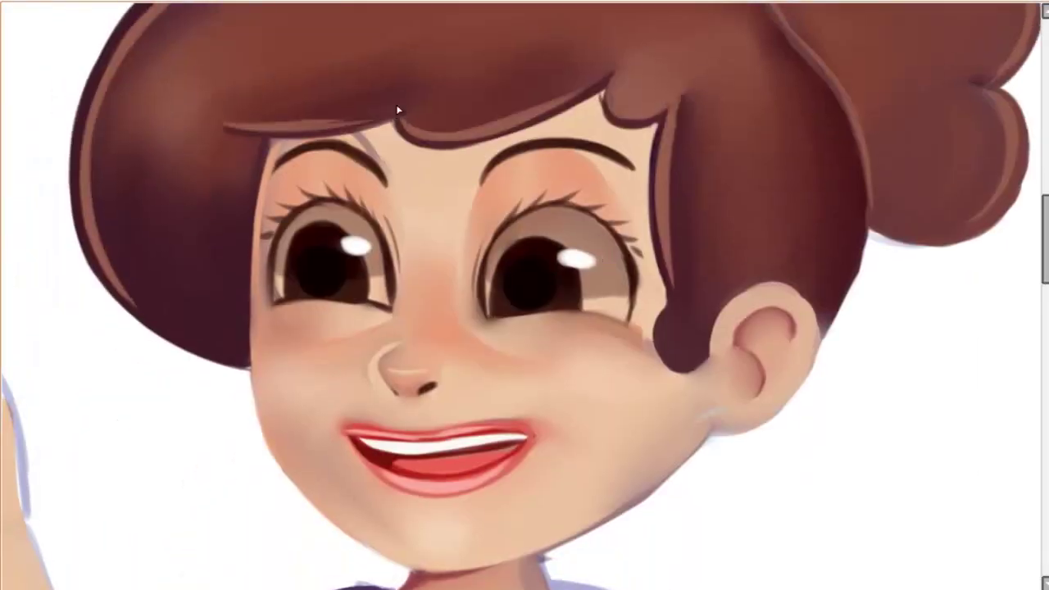
- Paint light grey hoop earrings hanging below the visible ear and behind the opposite cheek
{"action": "mouse_move", "coordinate": [714, 408]}
{"action": "left_mouse_down"}
{"action": "mouse_move", "coordinate": [733, 523]}
{"action": "mouse_move", "coordinate": [782, 438]}
{"action": "mouse_move", "coordinate": [778, 423]}
{"action": "left_mouse_up"}
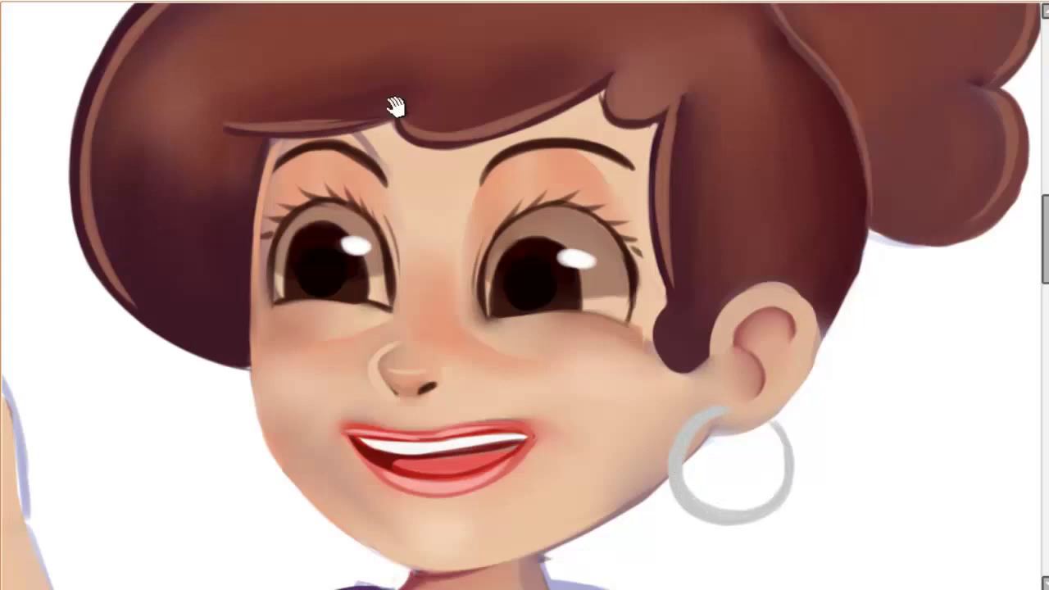
{"action": "left_click_drag", "start_coordinate": [738, 492], "coordinate": [737, 393]}
{"action": "mouse_move", "coordinate": [250, 287]}
{"action": "left_mouse_down"}
{"action": "mouse_move", "coordinate": [260, 284]}
{"action": "mouse_move", "coordinate": [222, 353]}
{"action": "mouse_move", "coordinate": [298, 403]}
{"action": "left_mouse_up"}
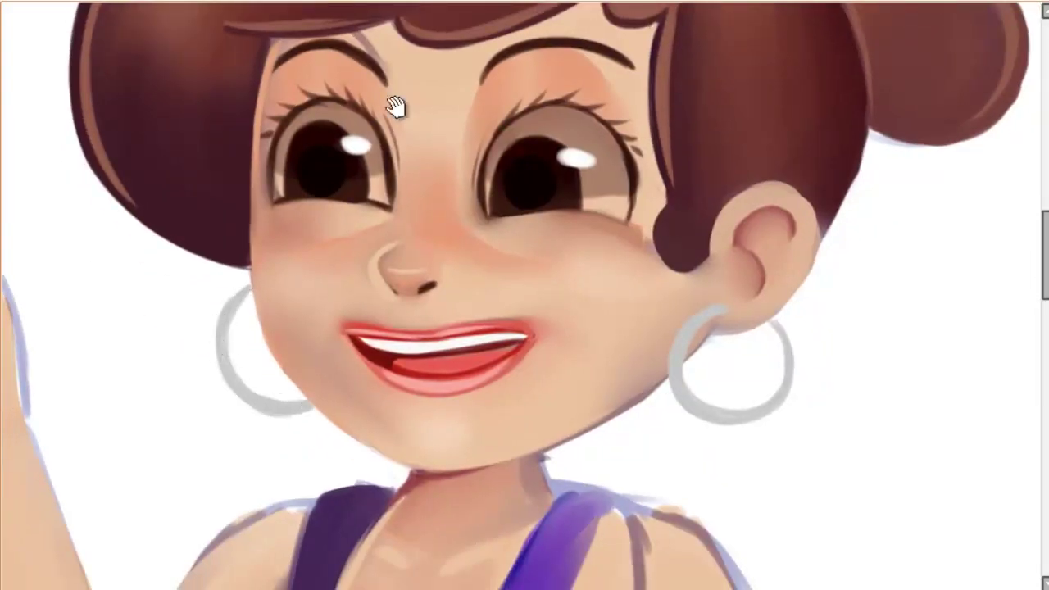
- Mirror the canvas view horizontally to check the face's proportions
{"action": "left_click_drag", "start_coordinate": [544, 107], "coordinate": [633, 188]}
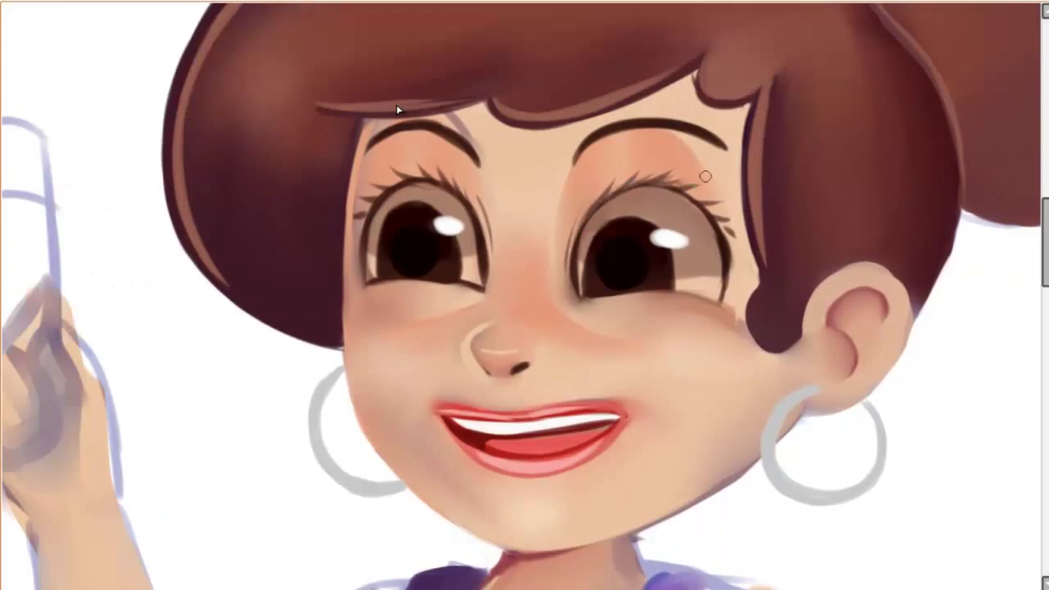
{"action": "key", "text": "m"}
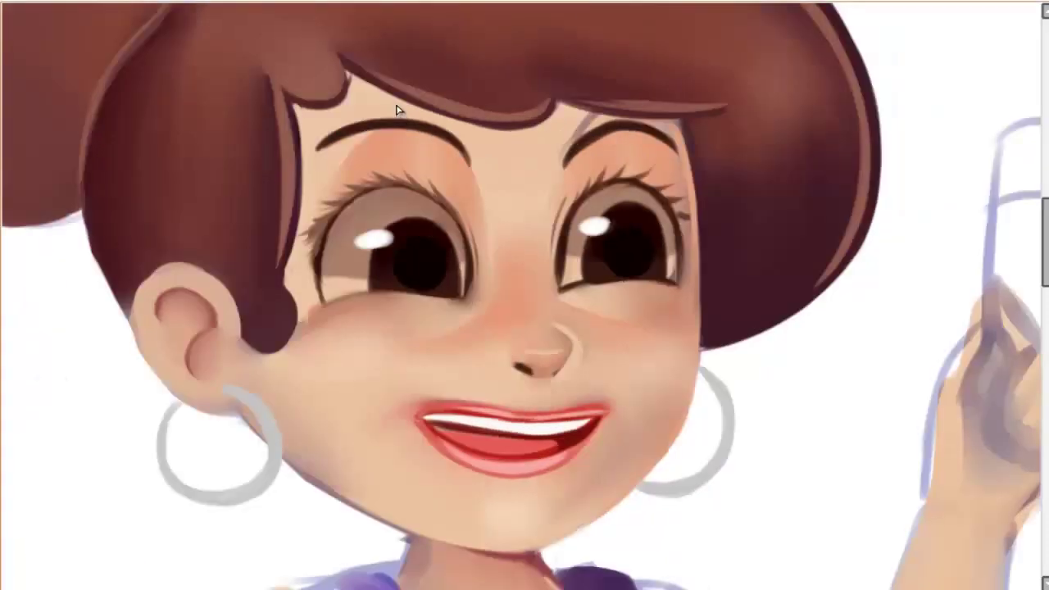
- Paint bold black contours and thicker lashes around both eyes, and flip the mirrored canvas view back
{"action": "left_click_drag", "start_coordinate": [326, 301], "coordinate": [326, 229]}
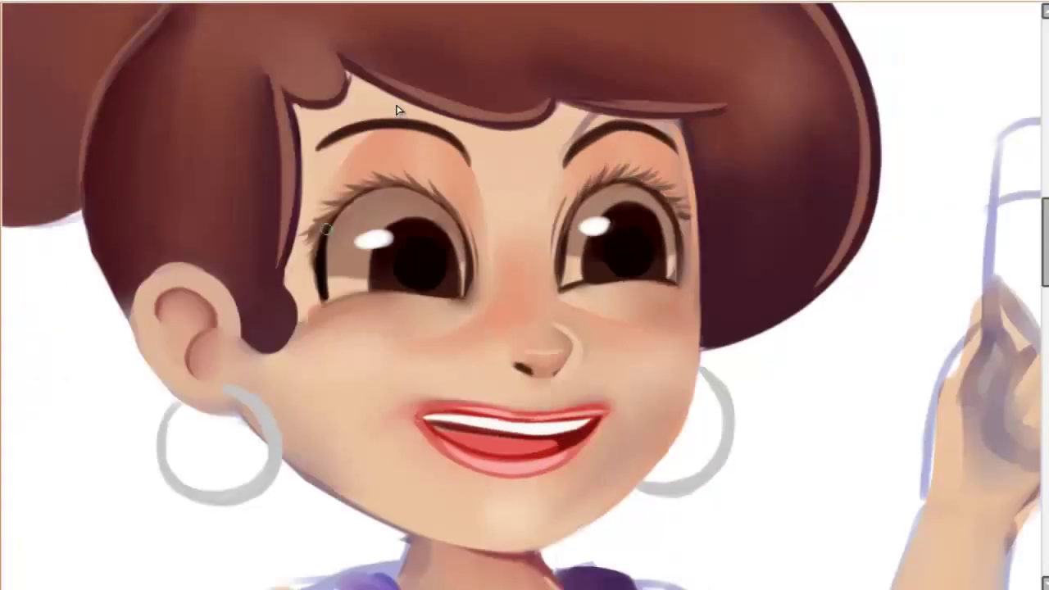
{"action": "left_click_drag", "start_coordinate": [566, 283], "coordinate": [680, 281]}
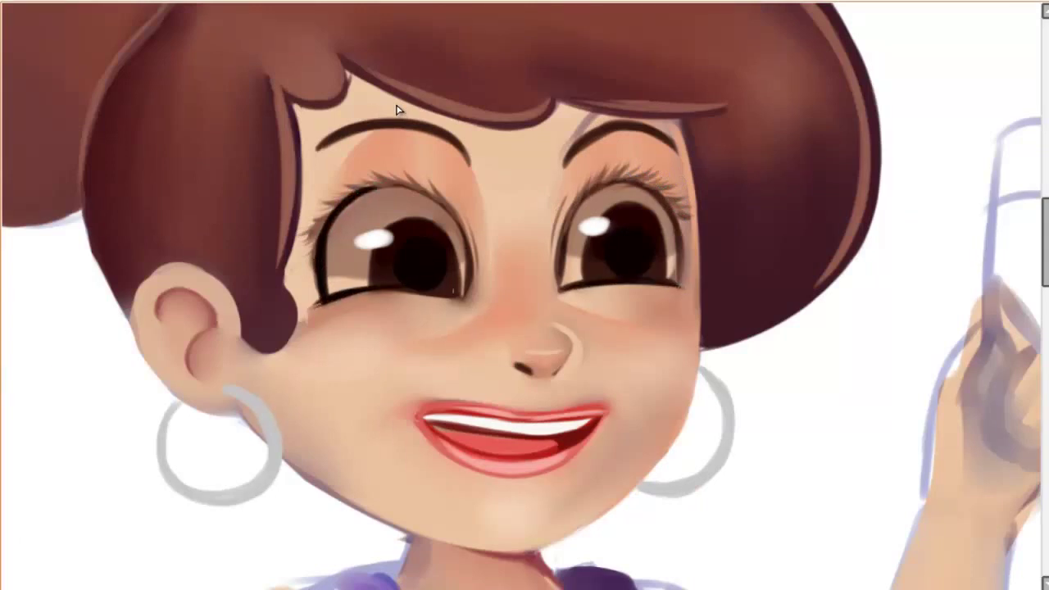
{"action": "left_click_drag", "start_coordinate": [342, 194], "coordinate": [331, 202]}
{"action": "mouse_move", "coordinate": [462, 223]}
{"action": "left_mouse_down"}
{"action": "mouse_move", "coordinate": [410, 181]}
{"action": "mouse_move", "coordinate": [427, 191]}
{"action": "mouse_move", "coordinate": [369, 197]}
{"action": "mouse_move", "coordinate": [357, 242]}
{"action": "left_mouse_up"}
{"action": "key", "text": "h"}
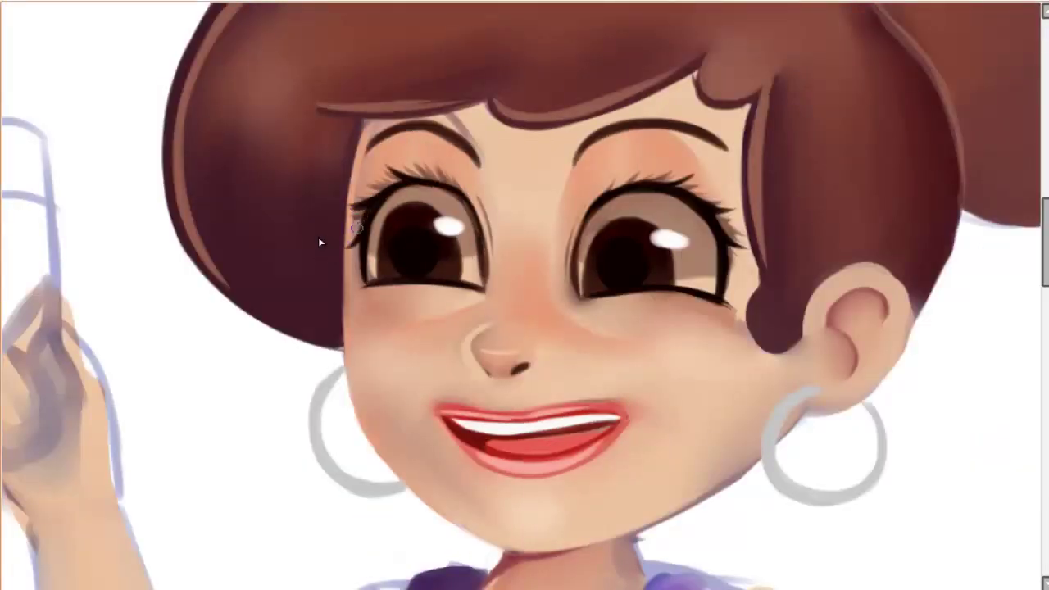
- Blend the hard-edged highlights on the upper chest and neck into soft skin shading
{"action": "left_click_drag", "start_coordinate": [357, 313], "coordinate": [319, 240]}
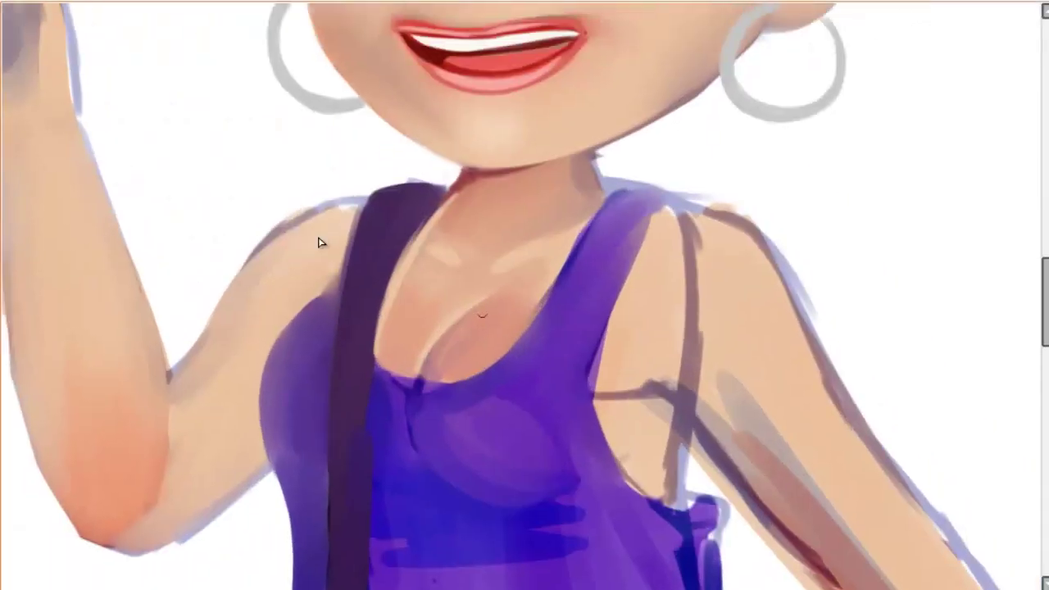
{"action": "mouse_move", "coordinate": [541, 253]}
{"action": "left_mouse_down"}
{"action": "mouse_move", "coordinate": [534, 262]}
{"action": "mouse_move", "coordinate": [443, 254]}
{"action": "left_mouse_up"}
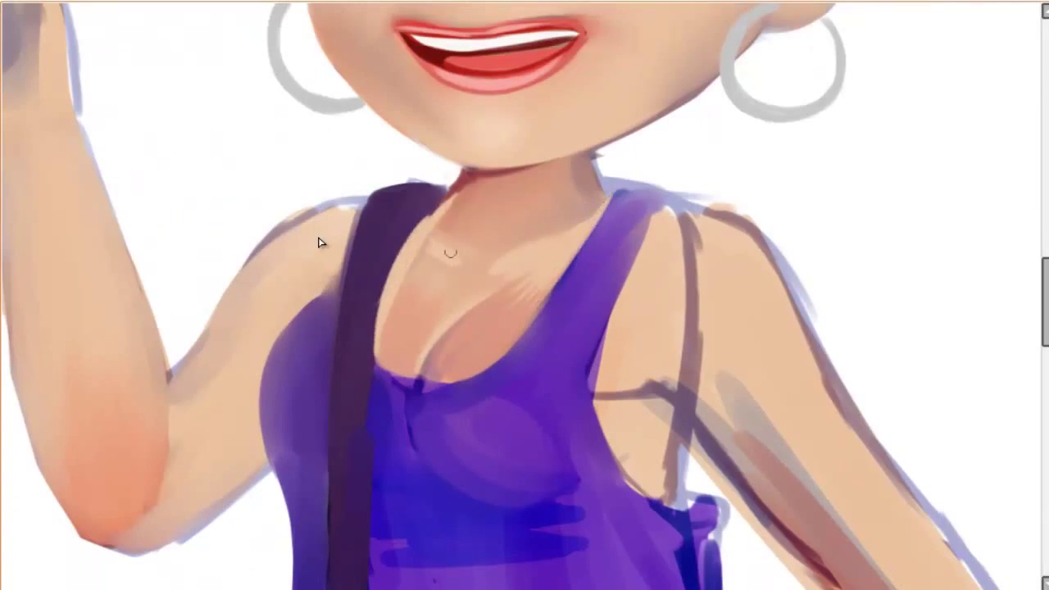
{"action": "mouse_move", "coordinate": [568, 164]}
{"action": "left_mouse_down"}
{"action": "mouse_move", "coordinate": [592, 246]}
{"action": "mouse_move", "coordinate": [532, 349]}
{"action": "left_mouse_up"}
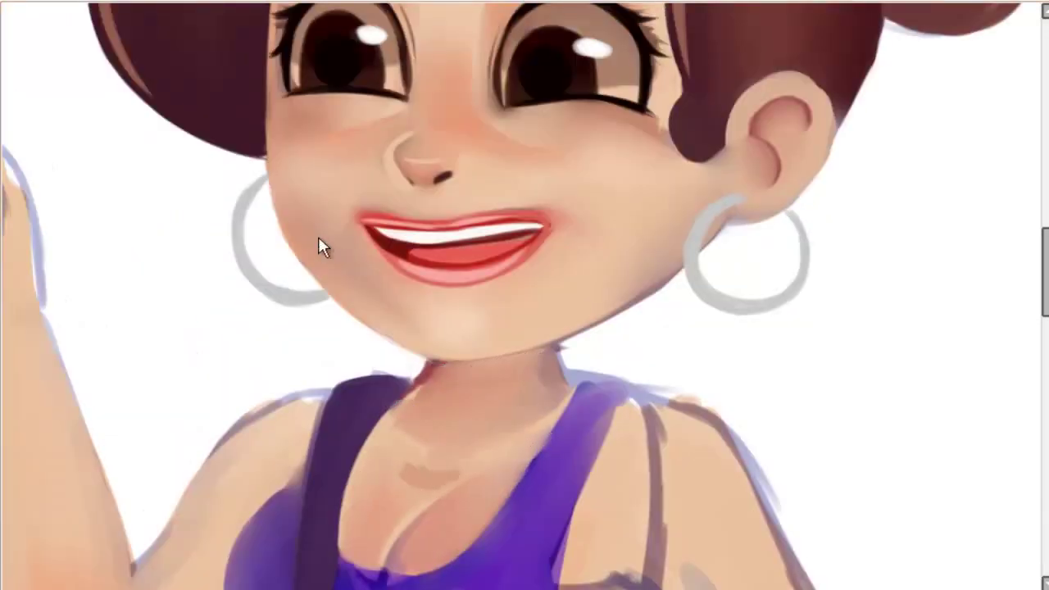
{"action": "mouse_move", "coordinate": [456, 474]}
{"action": "left_mouse_down"}
{"action": "mouse_move", "coordinate": [321, 239]}
{"action": "mouse_move", "coordinate": [365, 210]}
{"action": "left_mouse_up"}
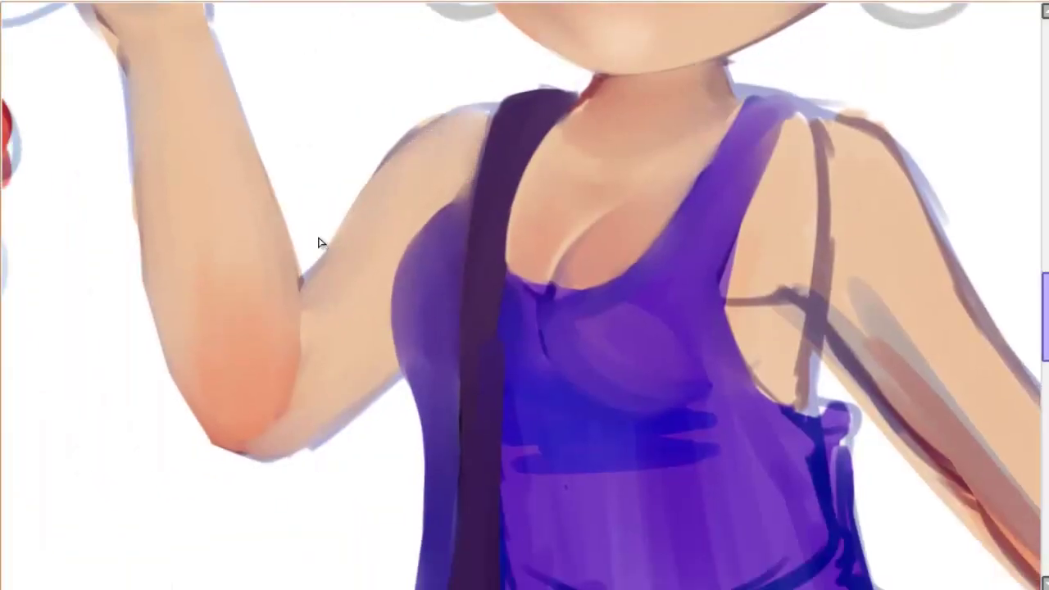
- Paint a reddish-orange contour along the shoulder, forearm and elbow edges of the raised arm
{"action": "mouse_move", "coordinate": [492, 104]}
{"action": "left_mouse_down"}
{"action": "mouse_move", "coordinate": [360, 197]}
{"action": "mouse_move", "coordinate": [293, 292]}
{"action": "left_mouse_up"}
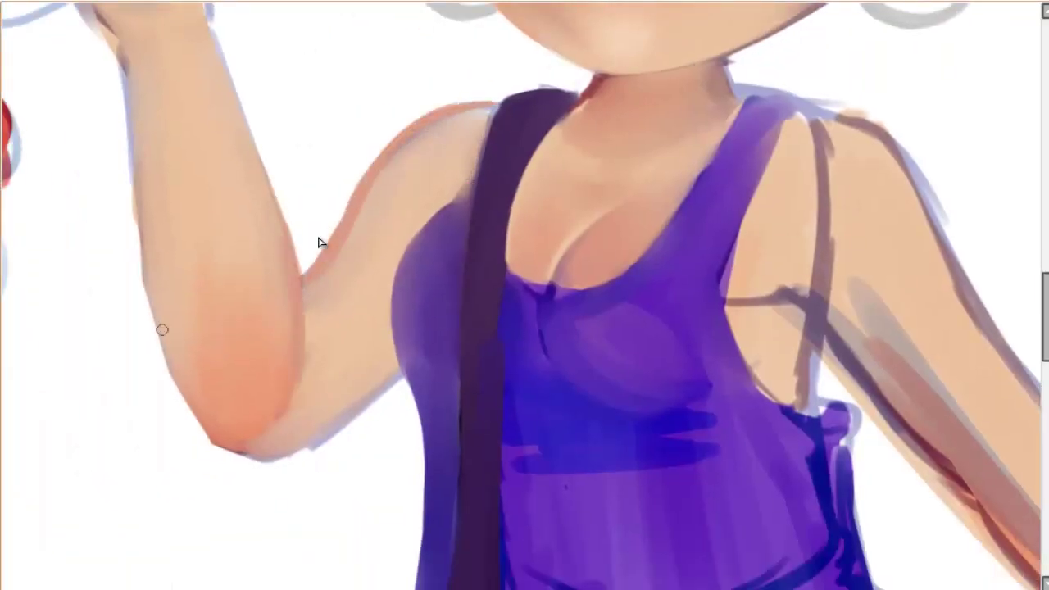
{"action": "mouse_move", "coordinate": [238, 449]}
{"action": "left_mouse_down"}
{"action": "mouse_move", "coordinate": [164, 336]}
{"action": "mouse_move", "coordinate": [117, 65]}
{"action": "mouse_move", "coordinate": [241, 457]}
{"action": "left_mouse_up"}
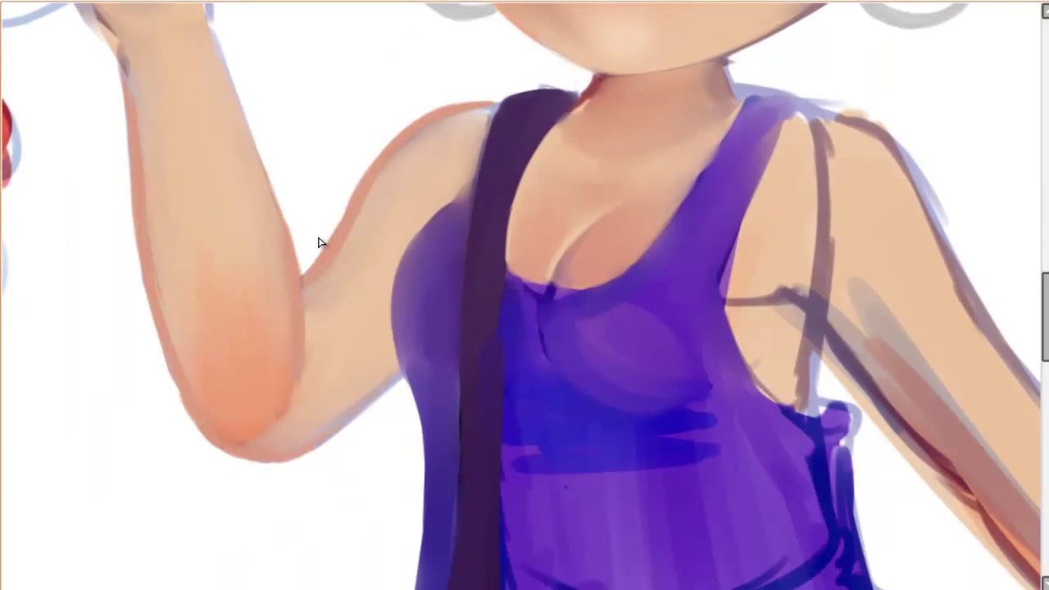
{"action": "key", "text": "ctrl+z"}
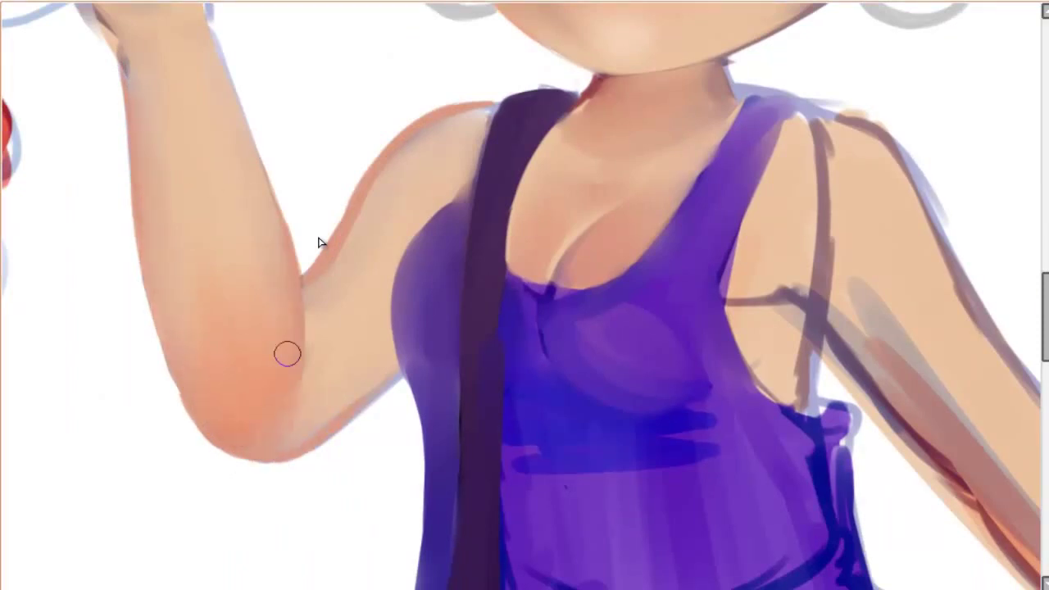
- Blend the reddish contour and the orange elbow blush smoothly into the raised arm's skin
{"action": "left_click_drag", "start_coordinate": [351, 204], "coordinate": [322, 273]}
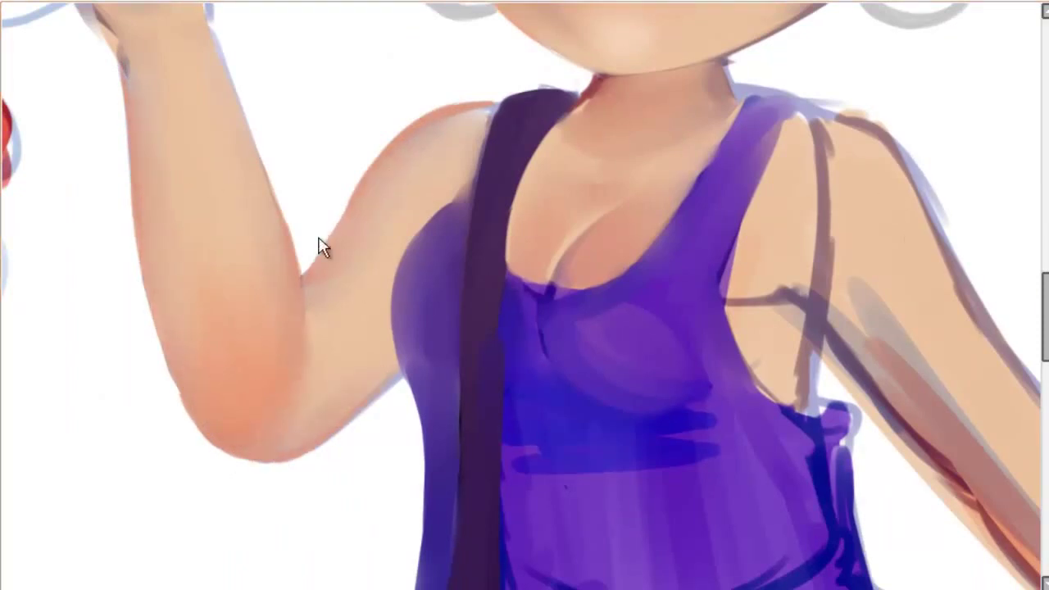
{"action": "left_click_drag", "start_coordinate": [194, 379], "coordinate": [174, 332]}
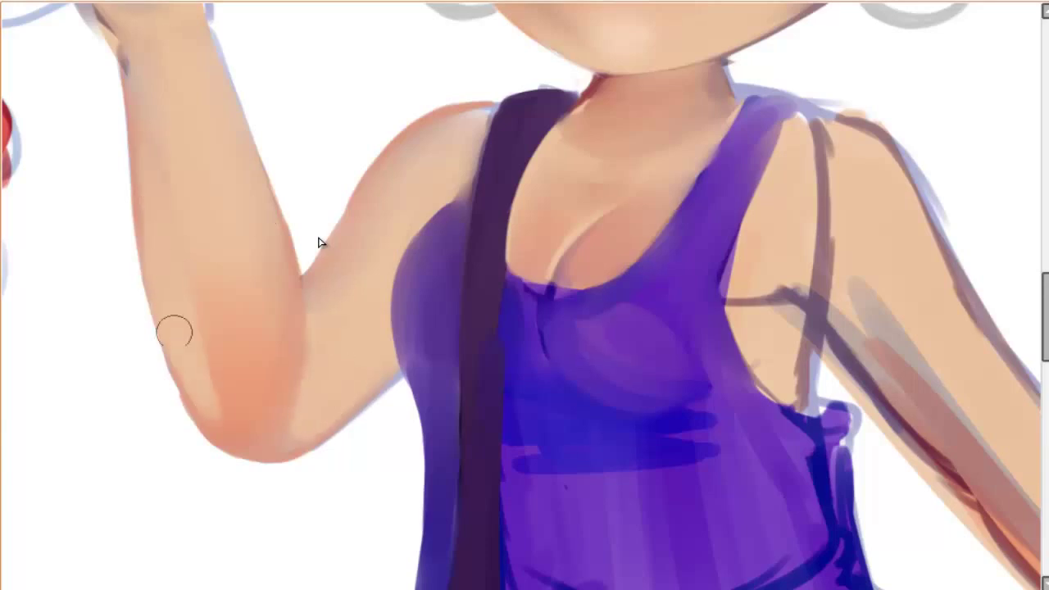
{"action": "left_click_drag", "start_coordinate": [262, 368], "coordinate": [222, 434]}
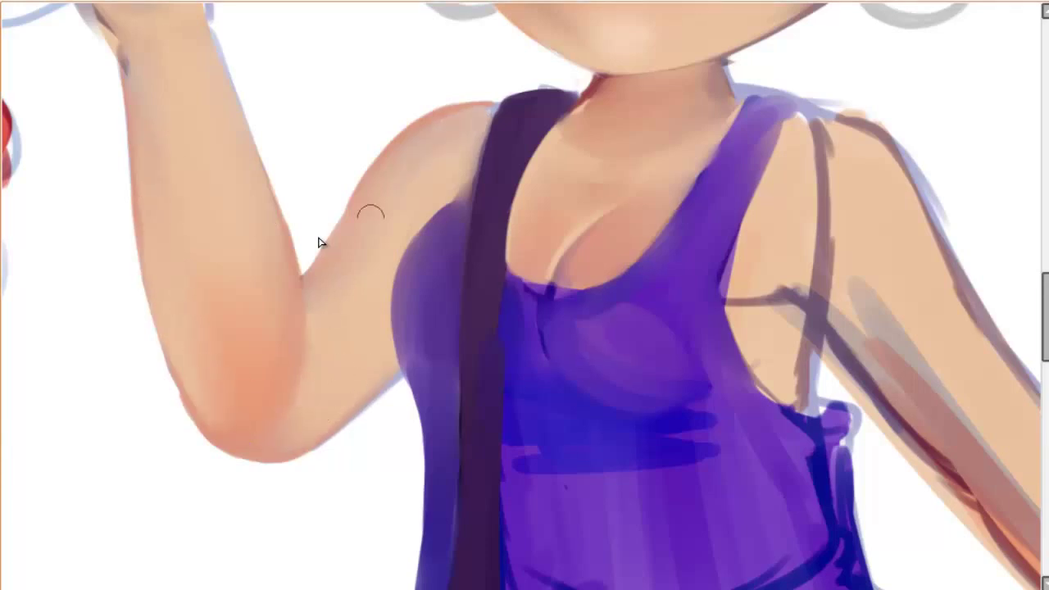
{"action": "scroll", "coordinate": [321, 239], "scroll_direction": "down", "scroll_amount": 2}
{"action": "scroll", "coordinate": [320, 239], "scroll_direction": "up", "scroll_amount": 2}
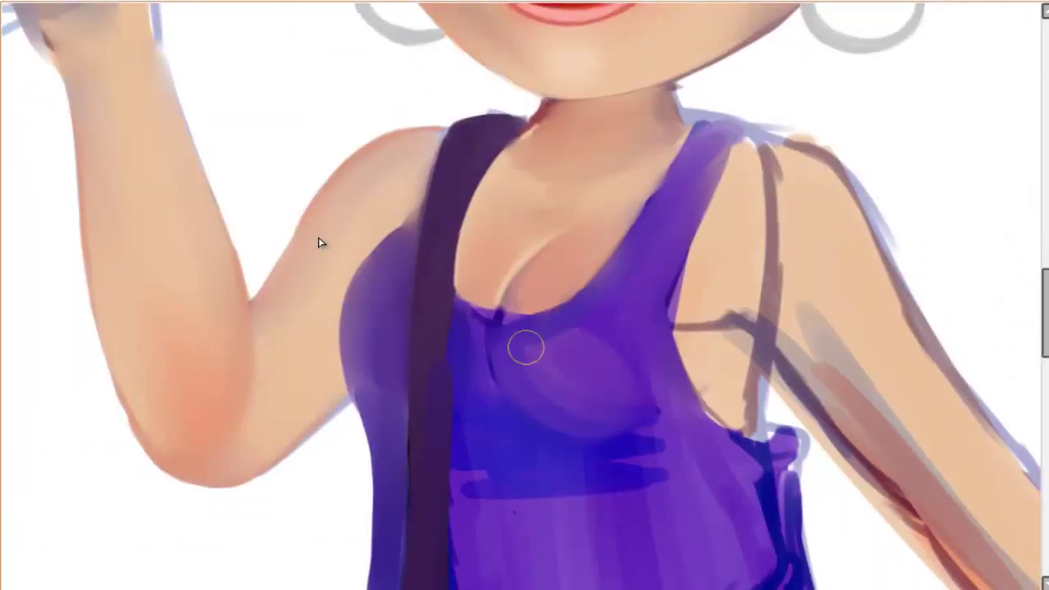
- Blend the tank top's purple and blue tones over the bust and belly, covering the sketch lines and the strap across the bust
{"action": "mouse_move", "coordinate": [525, 348]}
{"action": "left_mouse_down"}
{"action": "mouse_move", "coordinate": [582, 382]}
{"action": "mouse_move", "coordinate": [640, 374]}
{"action": "mouse_move", "coordinate": [465, 339]}
{"action": "mouse_move", "coordinate": [437, 304]}
{"action": "mouse_move", "coordinate": [466, 339]}
{"action": "mouse_move", "coordinate": [435, 312]}
{"action": "mouse_move", "coordinate": [455, 435]}
{"action": "mouse_move", "coordinate": [655, 450]}
{"action": "mouse_move", "coordinate": [564, 452]}
{"action": "mouse_move", "coordinate": [520, 370]}
{"action": "mouse_move", "coordinate": [452, 304]}
{"action": "mouse_move", "coordinate": [563, 382]}
{"action": "left_mouse_up"}
{"action": "mouse_move", "coordinate": [466, 451]}
{"action": "left_mouse_down"}
{"action": "mouse_move", "coordinate": [398, 304]}
{"action": "mouse_move", "coordinate": [613, 440]}
{"action": "mouse_move", "coordinate": [490, 202]}
{"action": "left_mouse_up"}
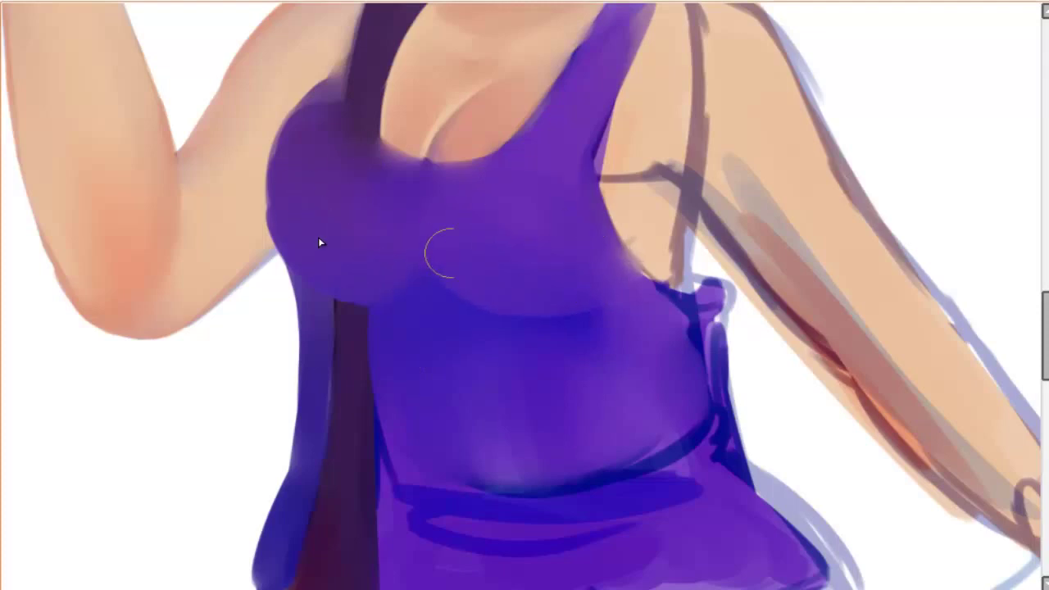
{"action": "scroll", "coordinate": [320, 242], "scroll_direction": "up", "scroll_amount": 3}
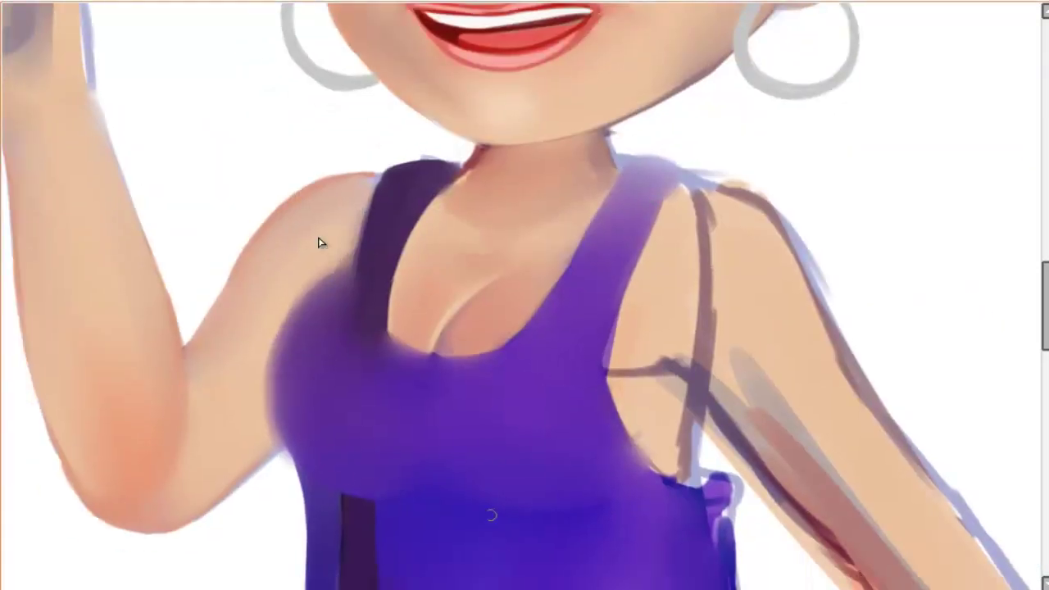
- Edge the tank top's bust with dark blue and add a light purple rim along the bust and neckline
{"action": "mouse_move", "coordinate": [304, 483]}
{"action": "left_mouse_down"}
{"action": "mouse_move", "coordinate": [278, 385]}
{"action": "mouse_move", "coordinate": [336, 270]}
{"action": "mouse_move", "coordinate": [282, 475]}
{"action": "left_mouse_up"}
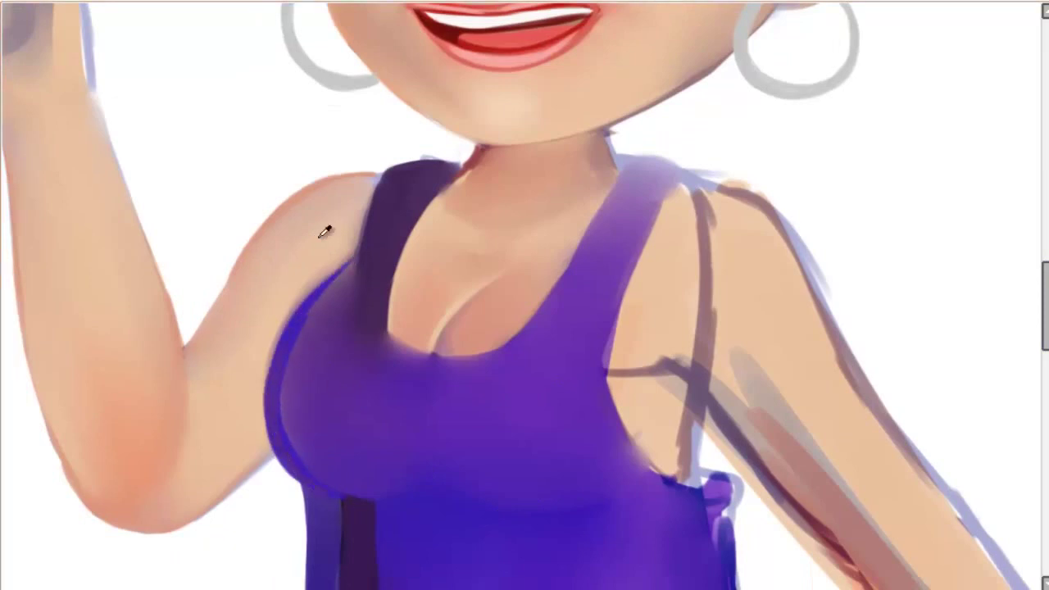
{"action": "mouse_move", "coordinate": [443, 358]}
{"action": "left_mouse_down"}
{"action": "mouse_move", "coordinate": [529, 336]}
{"action": "mouse_move", "coordinate": [598, 219]}
{"action": "left_mouse_up"}
{"action": "mouse_move", "coordinate": [320, 496]}
{"action": "left_mouse_down"}
{"action": "mouse_move", "coordinate": [274, 426]}
{"action": "mouse_move", "coordinate": [291, 316]}
{"action": "left_mouse_up"}
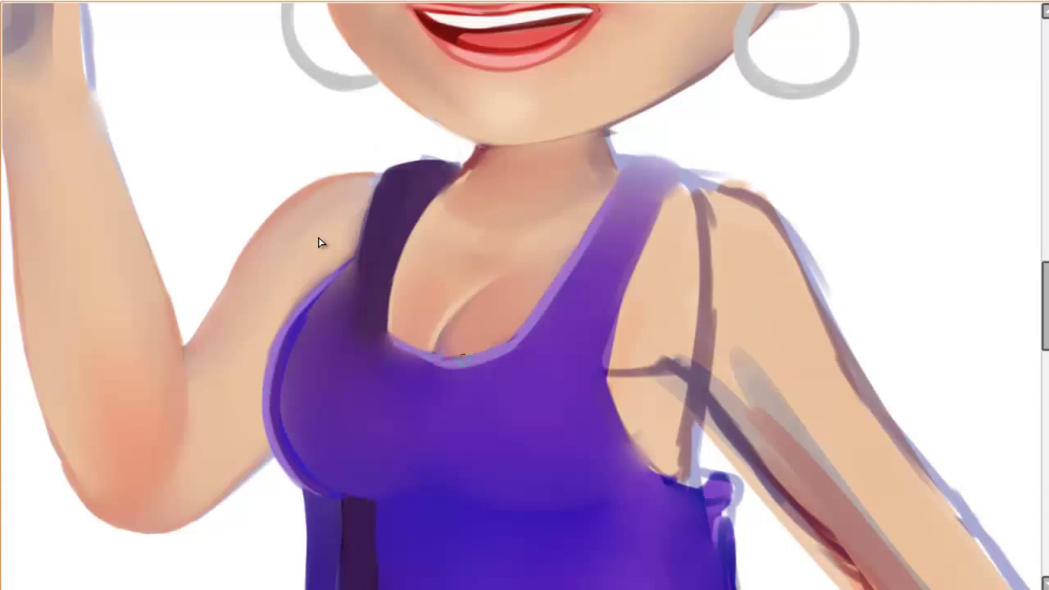
{"action": "mouse_move", "coordinate": [490, 339]}
{"action": "left_mouse_down"}
{"action": "mouse_move", "coordinate": [421, 375]}
{"action": "mouse_move", "coordinate": [529, 335]}
{"action": "mouse_move", "coordinate": [570, 283]}
{"action": "left_mouse_up"}
- Paint light lavender highlight streaks down the bust, belly and lower hem area of the tank top
{"action": "scroll", "coordinate": [319, 246], "scroll_direction": "down", "scroll_amount": 3}
{"action": "left_click_drag", "start_coordinate": [491, 185], "coordinate": [533, 304]}
{"action": "left_click_drag", "start_coordinate": [336, 152], "coordinate": [324, 287]}
{"action": "scroll", "coordinate": [320, 246], "scroll_direction": "down", "scroll_amount": 3}
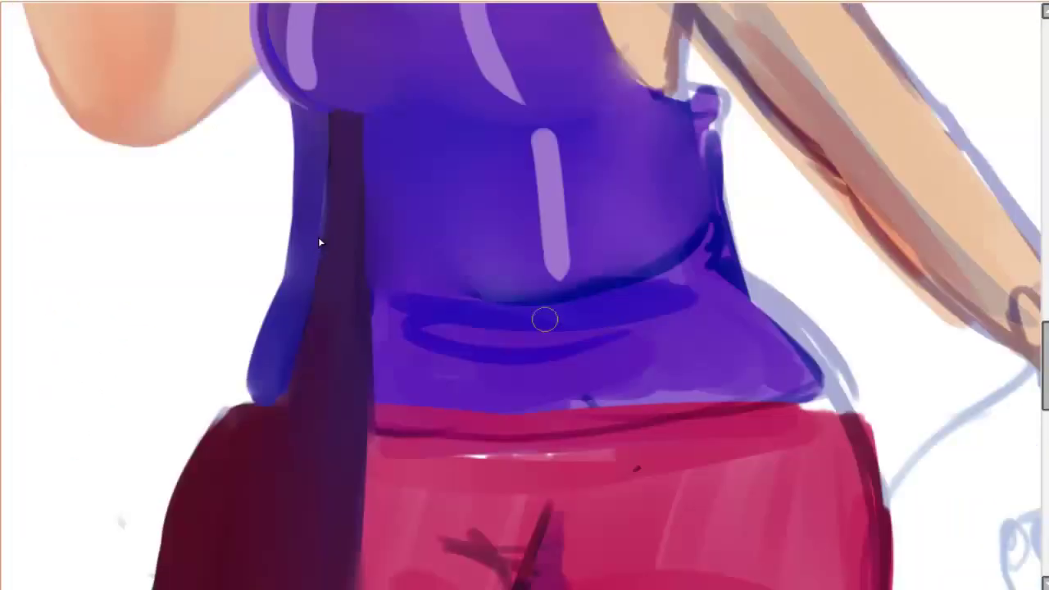
{"action": "left_click_drag", "start_coordinate": [565, 311], "coordinate": [606, 390]}
{"action": "mouse_move", "coordinate": [549, 123]}
{"action": "left_mouse_down"}
{"action": "mouse_move", "coordinate": [557, 270]}
{"action": "mouse_move", "coordinate": [574, 278]}
{"action": "left_mouse_up"}
- Blend the lavender highlight streaks on the bust into the purple fabric
{"action": "scroll", "coordinate": [319, 243], "scroll_direction": "up", "scroll_amount": 3}
{"action": "left_click_drag", "start_coordinate": [525, 196], "coordinate": [590, 319]}
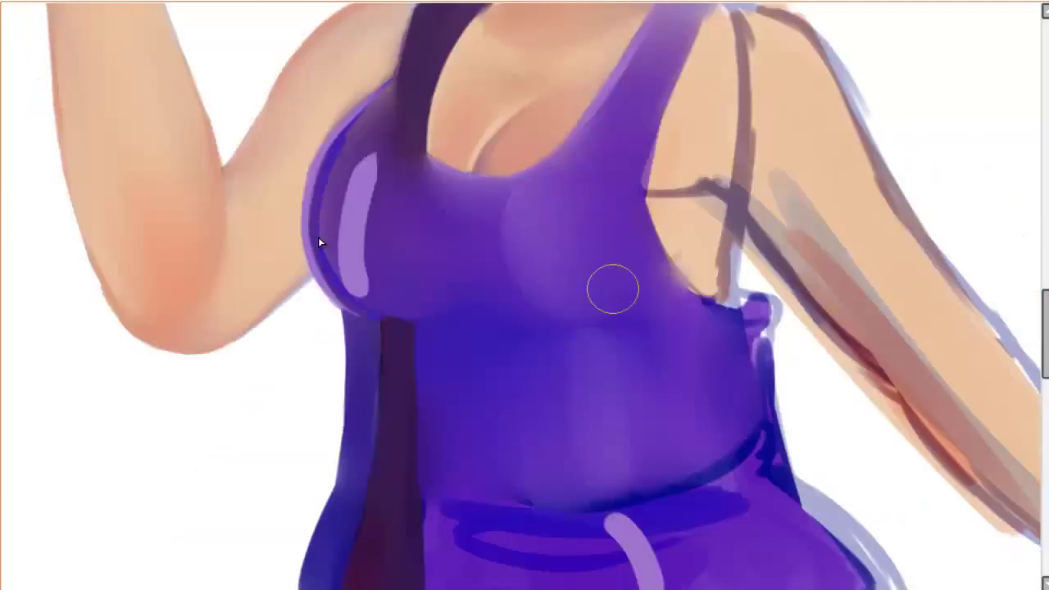
{"action": "left_click_drag", "start_coordinate": [385, 156], "coordinate": [353, 304]}
{"action": "left_click_drag", "start_coordinate": [385, 180], "coordinate": [492, 234]}
- Blend the lower part of the tank top over the dark folds, with a soft highlight on the hip
{"action": "scroll", "coordinate": [320, 243], "scroll_direction": "down", "scroll_amount": 3}
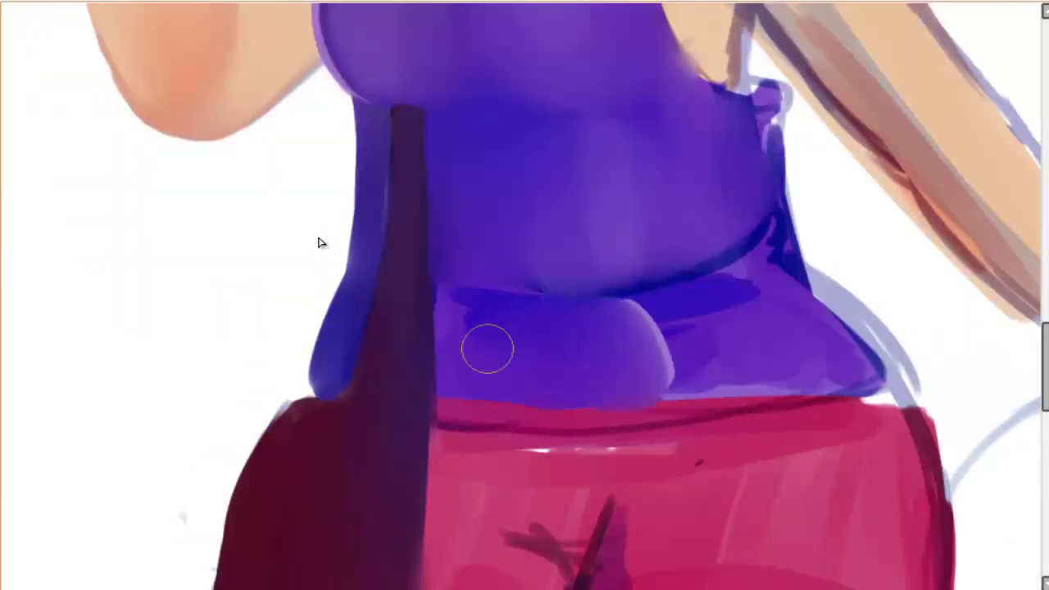
{"action": "mouse_move", "coordinate": [623, 324]}
{"action": "left_mouse_down"}
{"action": "mouse_move", "coordinate": [486, 347]}
{"action": "mouse_move", "coordinate": [745, 357]}
{"action": "mouse_move", "coordinate": [877, 385]}
{"action": "left_mouse_up"}
{"action": "mouse_move", "coordinate": [702, 368]}
{"action": "left_mouse_down"}
{"action": "mouse_move", "coordinate": [885, 375]}
{"action": "mouse_move", "coordinate": [910, 406]}
{"action": "left_mouse_up"}
{"action": "left_click_drag", "start_coordinate": [778, 213], "coordinate": [639, 303]}
{"action": "scroll", "coordinate": [320, 243], "scroll_direction": "up", "scroll_amount": 3}
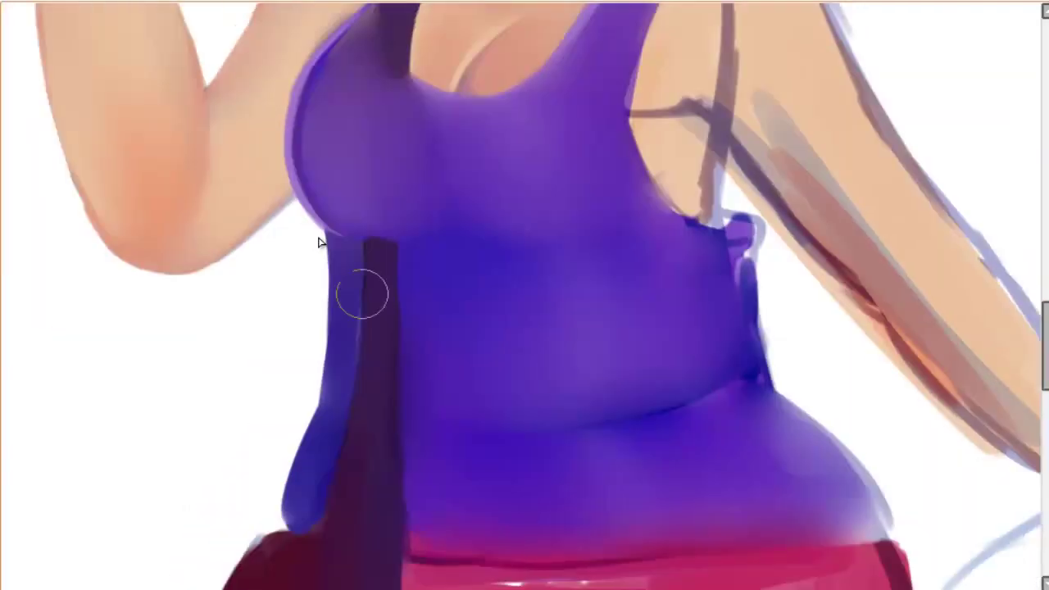
- Fill the tank top's side below the armhole with solid bluish purple over the sketchy outline
{"action": "scroll", "coordinate": [318, 240], "scroll_direction": "up", "scroll_amount": 1}
{"action": "scroll", "coordinate": [318, 240], "scroll_direction": "down", "scroll_amount": 1}
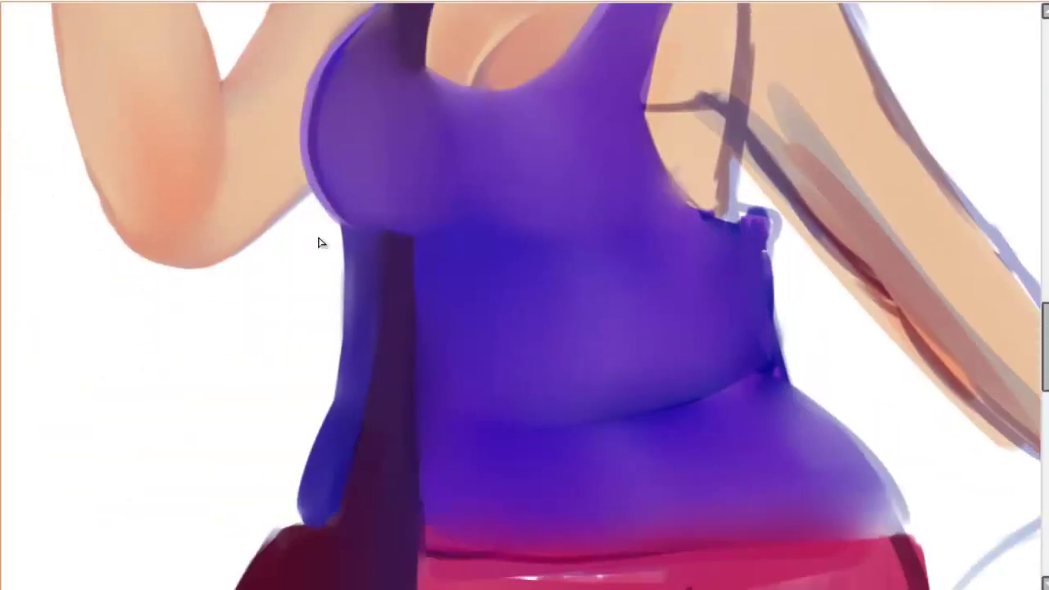
{"action": "left_click_drag", "start_coordinate": [737, 365], "coordinate": [656, 386]}
{"action": "mouse_move", "coordinate": [770, 373]}
{"action": "left_mouse_down"}
{"action": "mouse_move", "coordinate": [778, 225]}
{"action": "mouse_move", "coordinate": [750, 209]}
{"action": "left_mouse_up"}
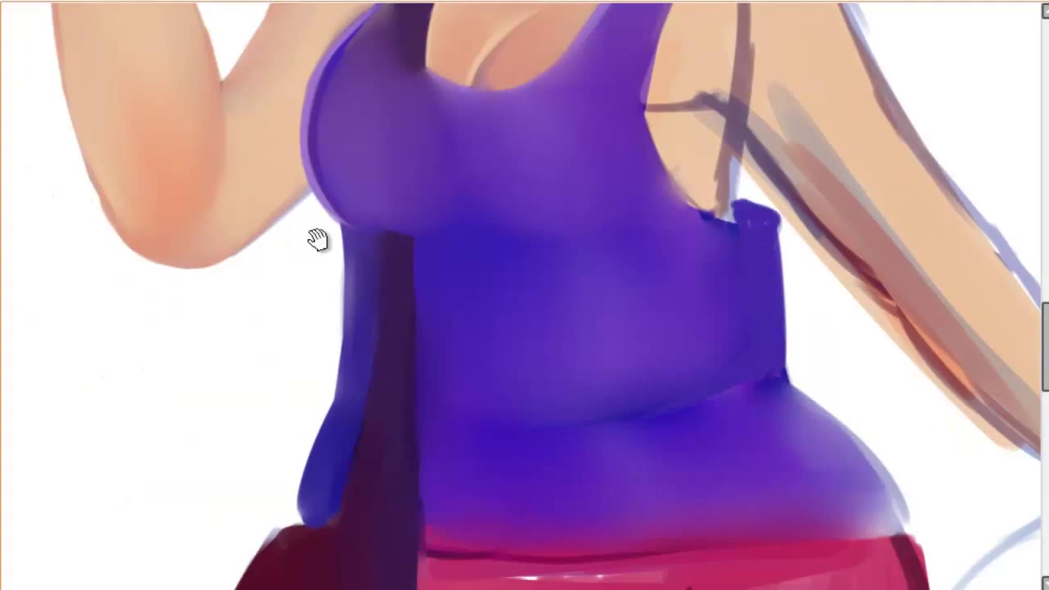
- Outline the hip edge in dark blue, add a lavender highlight on the tank top's side, and blend both into the fabric
{"action": "mouse_move", "coordinate": [826, 422]}
{"action": "left_mouse_down"}
{"action": "mouse_move", "coordinate": [756, 307]}
{"action": "mouse_move", "coordinate": [824, 422]}
{"action": "left_mouse_up"}
{"action": "left_click_drag", "start_coordinate": [713, 275], "coordinate": [812, 405]}
{"action": "left_click_drag", "start_coordinate": [703, 114], "coordinate": [688, 242]}
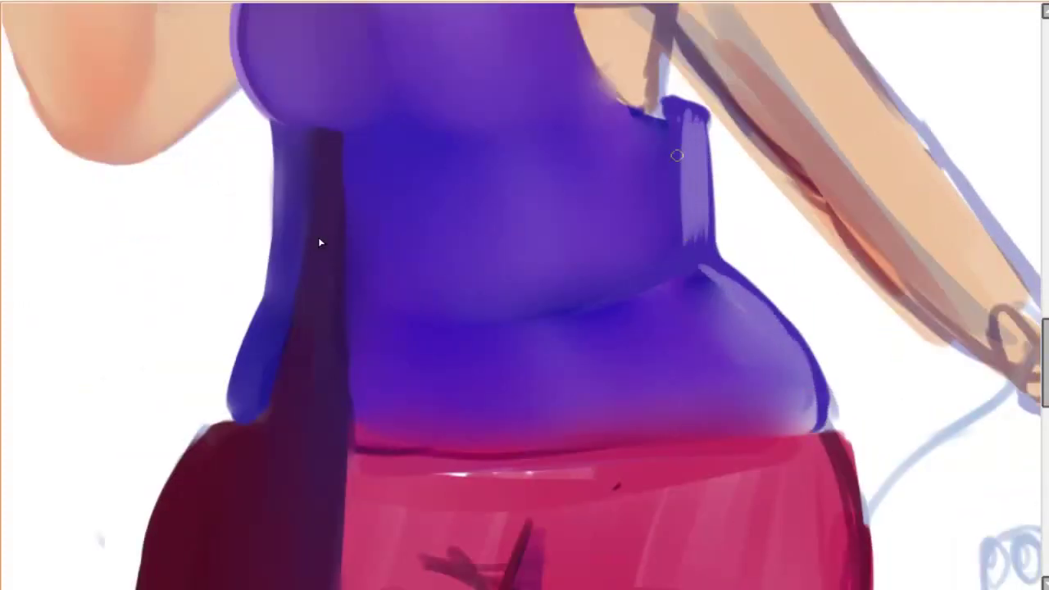
{"action": "left_click_drag", "start_coordinate": [664, 119], "coordinate": [656, 246]}
{"action": "mouse_move", "coordinate": [699, 272]}
{"action": "left_mouse_down"}
{"action": "mouse_move", "coordinate": [778, 406]}
{"action": "mouse_move", "coordinate": [686, 292]}
{"action": "mouse_move", "coordinate": [647, 159]}
{"action": "mouse_move", "coordinate": [614, 323]}
{"action": "left_mouse_up"}
- Blend the grey and reddish shadows along the lowered arm over the sketch lines, from armpit to wrist
{"action": "left_click_drag", "start_coordinate": [671, 117], "coordinate": [786, 361]}
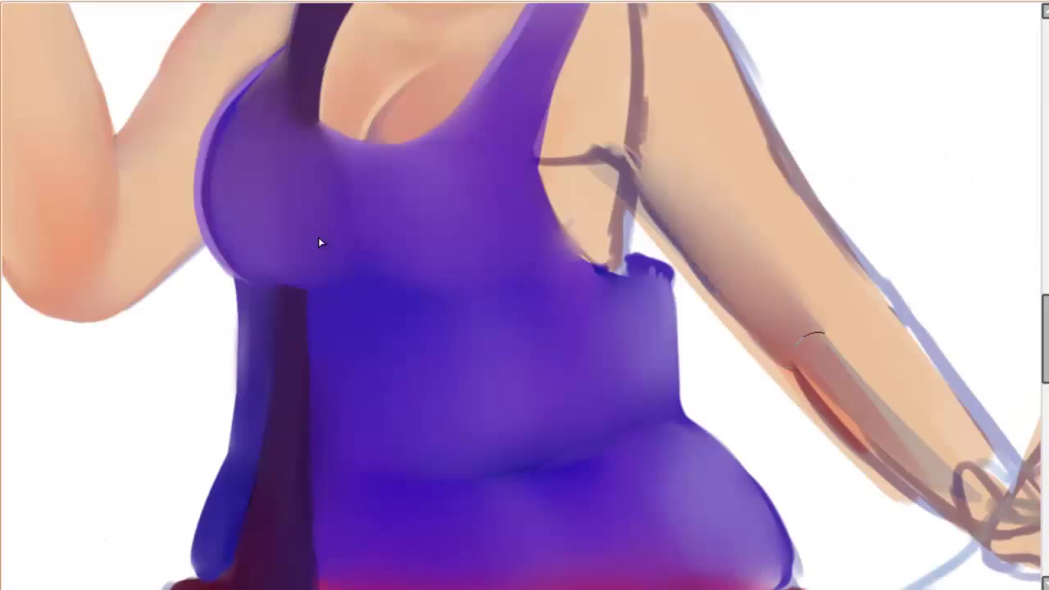
{"action": "left_click_drag", "start_coordinate": [787, 295], "coordinate": [943, 508]}
{"action": "left_click_drag", "start_coordinate": [658, 180], "coordinate": [853, 459]}
{"action": "mouse_move", "coordinate": [651, 221]}
{"action": "left_mouse_down"}
{"action": "mouse_move", "coordinate": [737, 328]}
{"action": "mouse_move", "coordinate": [697, 197]}
{"action": "left_mouse_up"}
- Paint an orange-brown contour around the shoulder and armhole, and soften the skin inside the armhole
{"action": "left_click_drag", "start_coordinate": [608, 218], "coordinate": [567, 361]}
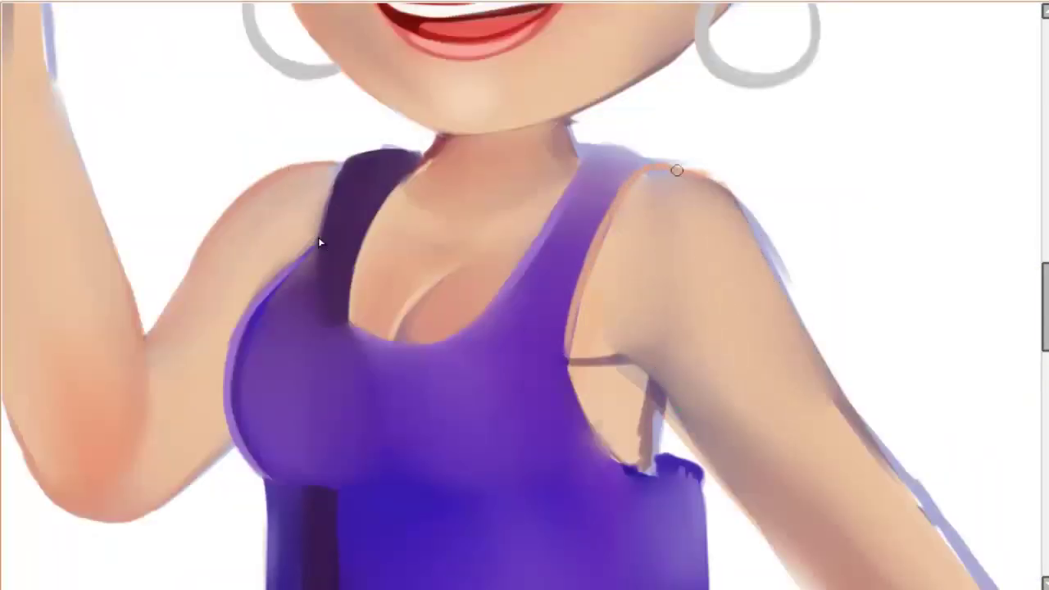
{"action": "mouse_move", "coordinate": [660, 425]}
{"action": "left_mouse_down"}
{"action": "mouse_move", "coordinate": [619, 212]}
{"action": "mouse_move", "coordinate": [602, 258]}
{"action": "left_mouse_up"}
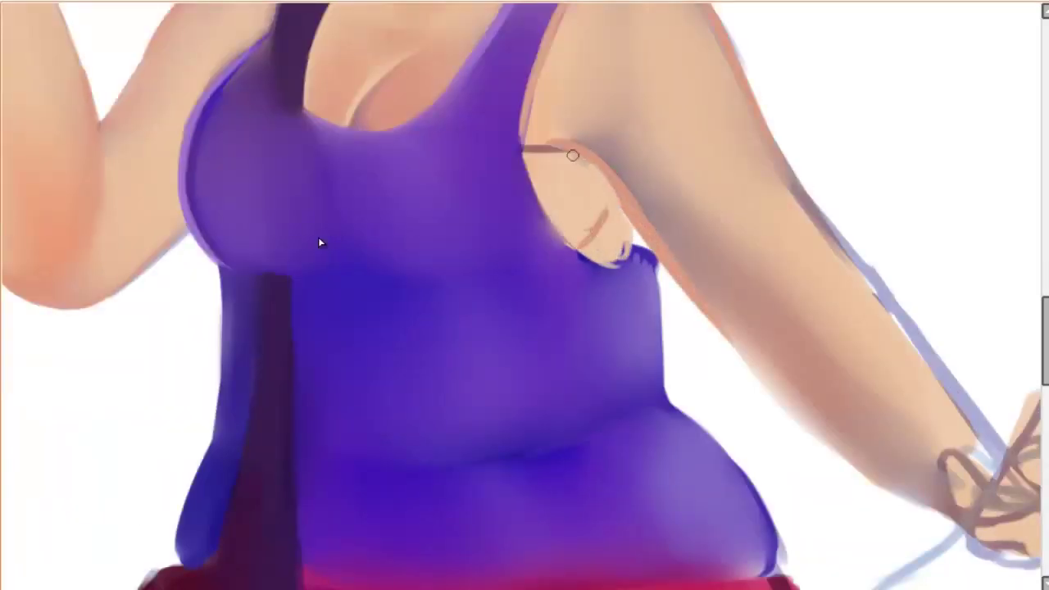
{"action": "scroll", "coordinate": [318, 239], "scroll_direction": "up", "scroll_amount": 2}
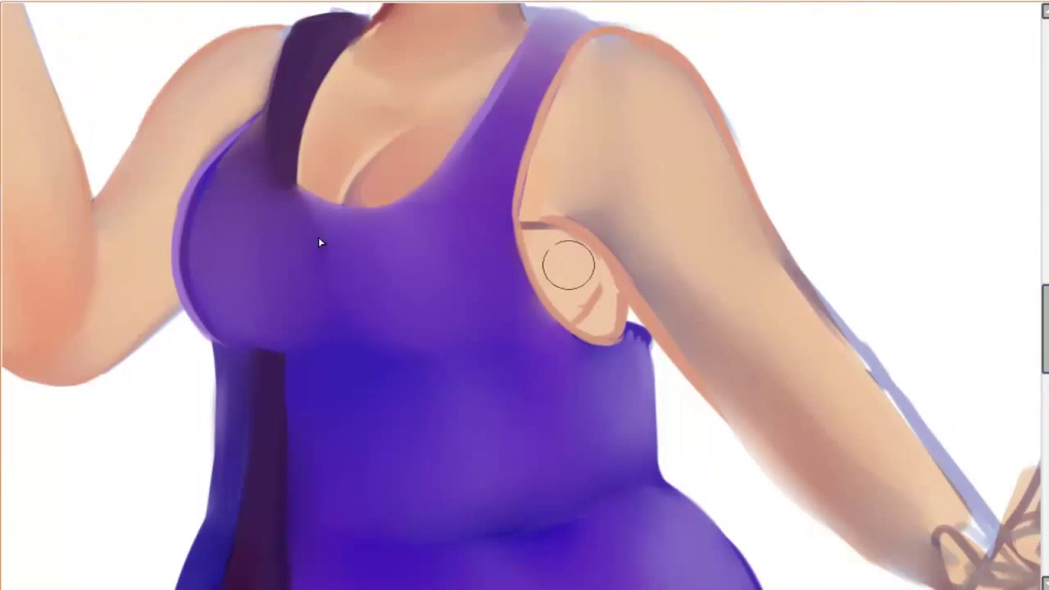
{"action": "mouse_move", "coordinate": [568, 264]}
{"action": "left_mouse_down"}
{"action": "mouse_move", "coordinate": [554, 164]}
{"action": "mouse_move", "coordinate": [619, 131]}
{"action": "mouse_move", "coordinate": [672, 264]}
{"action": "left_mouse_up"}
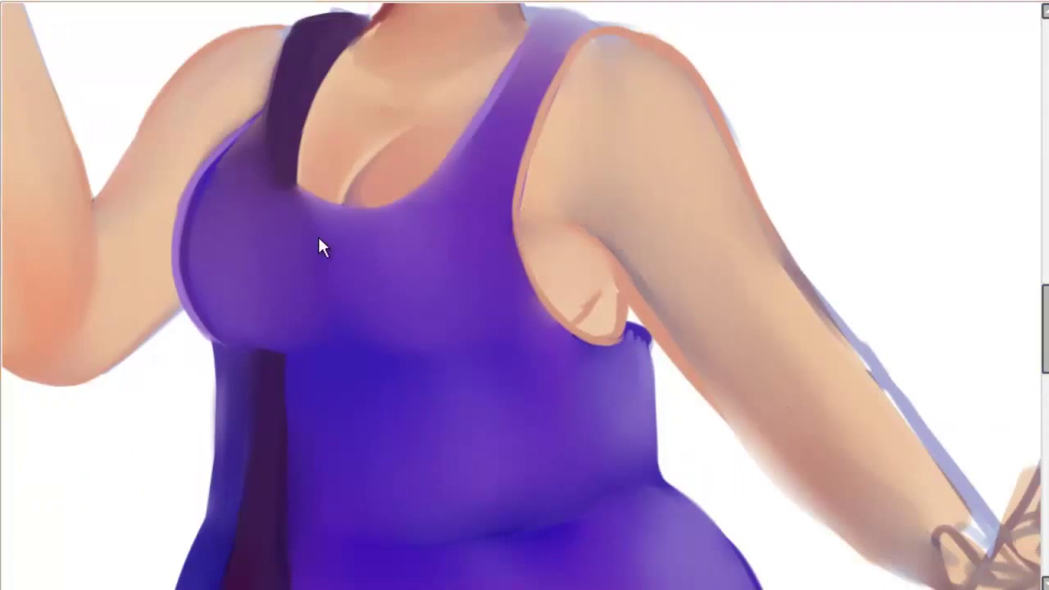
- Paint a lighter skin tone down the middle of the lowered arm from the shoulder to the forearm
{"action": "scroll", "coordinate": [679, 206], "scroll_direction": "up", "scroll_amount": 5}
{"action": "scroll", "coordinate": [573, 124], "scroll_direction": "down", "scroll_amount": 5}
{"action": "left_click_drag", "start_coordinate": [573, 123], "coordinate": [696, 295]}
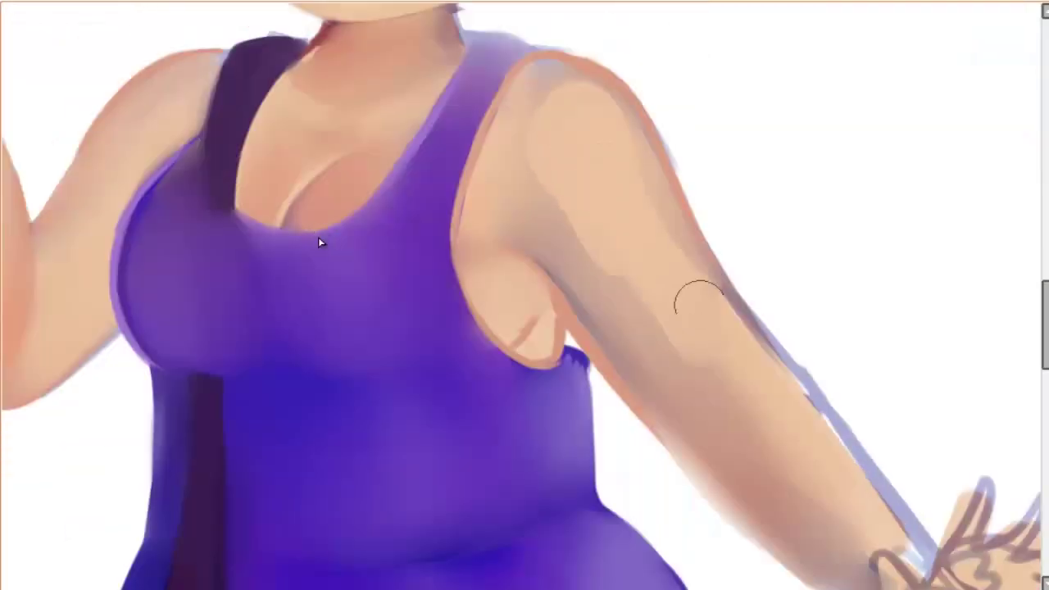
- Paint a light orange rim along the underside of the lowered arm from the armpit to the wrist
{"action": "scroll", "coordinate": [698, 295], "scroll_direction": "down", "scroll_amount": 2}
{"action": "scroll", "coordinate": [578, 36], "scroll_direction": "right", "scroll_amount": 2}
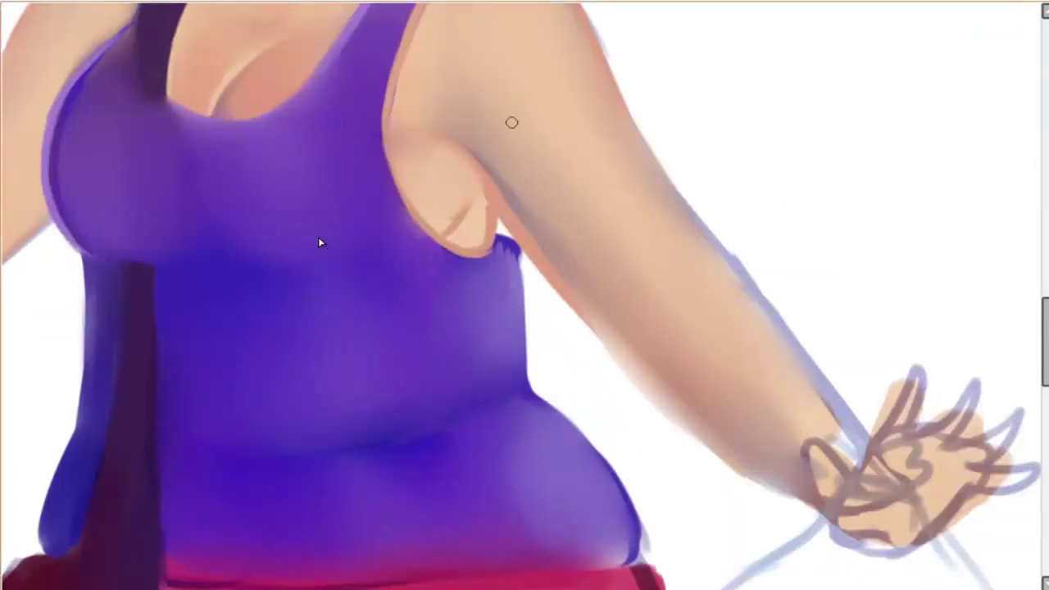
{"action": "mouse_move", "coordinate": [512, 122]}
{"action": "left_mouse_down"}
{"action": "mouse_move", "coordinate": [595, 324]}
{"action": "mouse_move", "coordinate": [799, 492]}
{"action": "left_mouse_up"}
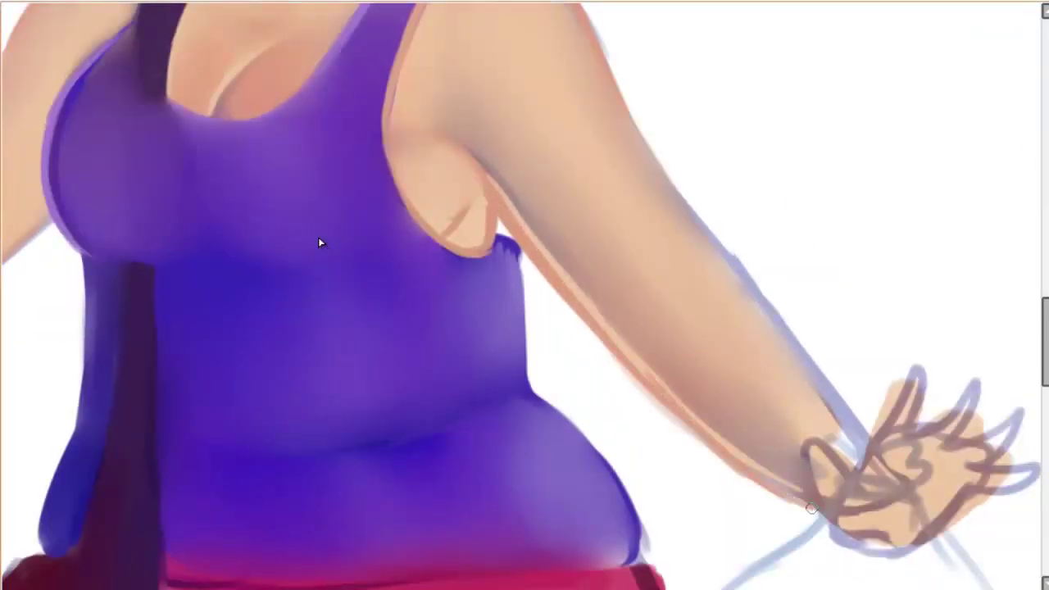
- Trim the tank top's bulging side edge and clean up the lowered arm's underside and the gap beneath the armpit
{"action": "mouse_move", "coordinate": [497, 240]}
{"action": "left_mouse_down"}
{"action": "mouse_move", "coordinate": [533, 378]}
{"action": "mouse_move", "coordinate": [502, 215]}
{"action": "left_mouse_up"}
{"action": "left_click_drag", "start_coordinate": [533, 269], "coordinate": [741, 463]}
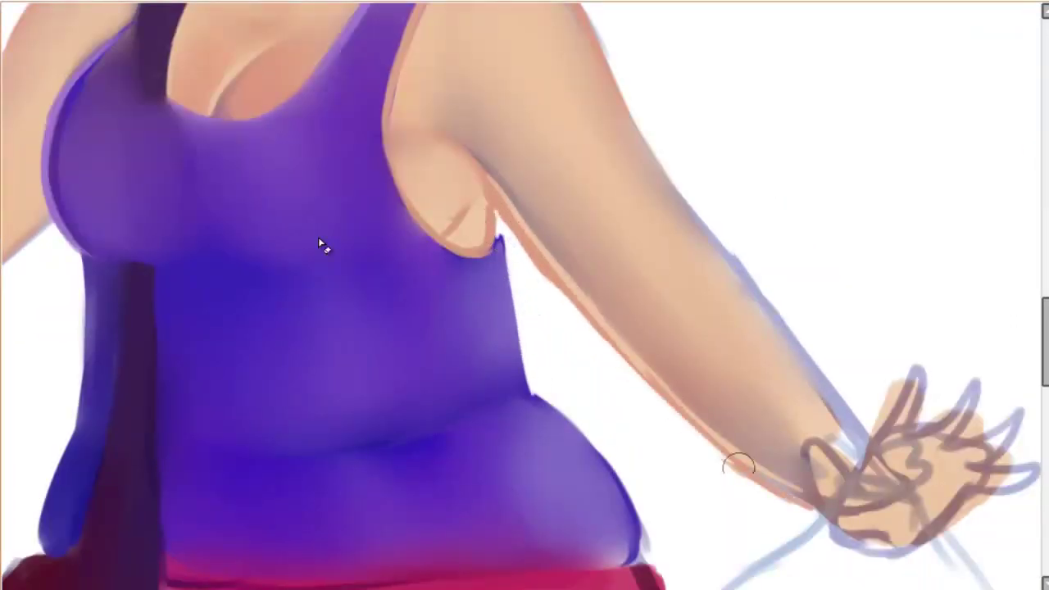
{"action": "left_click_drag", "start_coordinate": [504, 176], "coordinate": [654, 349]}
{"action": "mouse_move", "coordinate": [483, 184]}
{"action": "left_mouse_down"}
{"action": "mouse_move", "coordinate": [490, 222]}
{"action": "mouse_move", "coordinate": [609, 360]}
{"action": "left_mouse_up"}
{"action": "left_click_drag", "start_coordinate": [570, 304], "coordinate": [738, 463]}
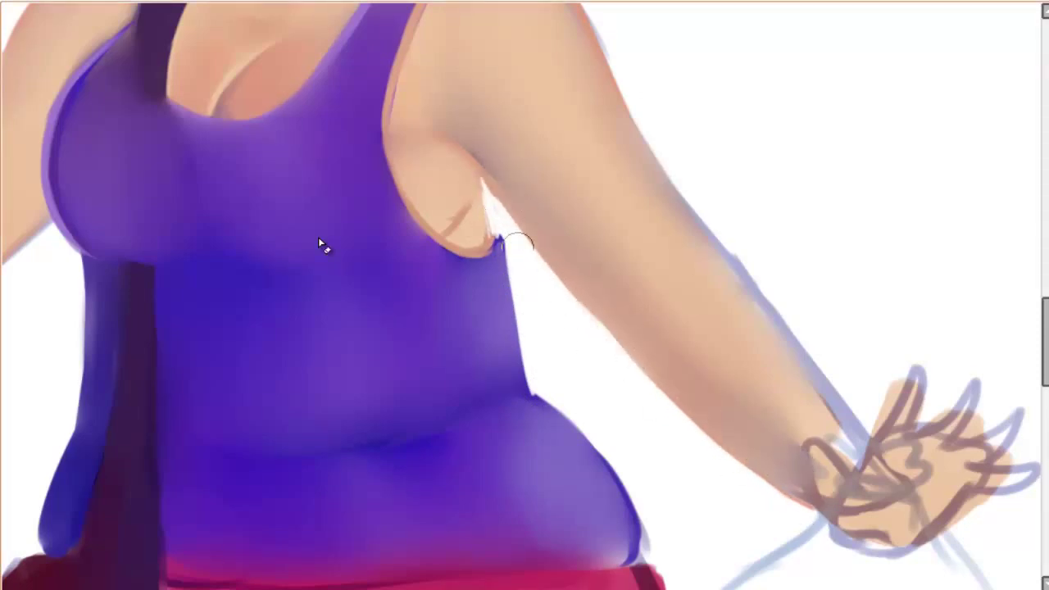
- Refine the skin and gap beneath the armpit, and clean up the neck edge beside the shoulder strap
{"action": "left_click_drag", "start_coordinate": [573, 295], "coordinate": [664, 383]}
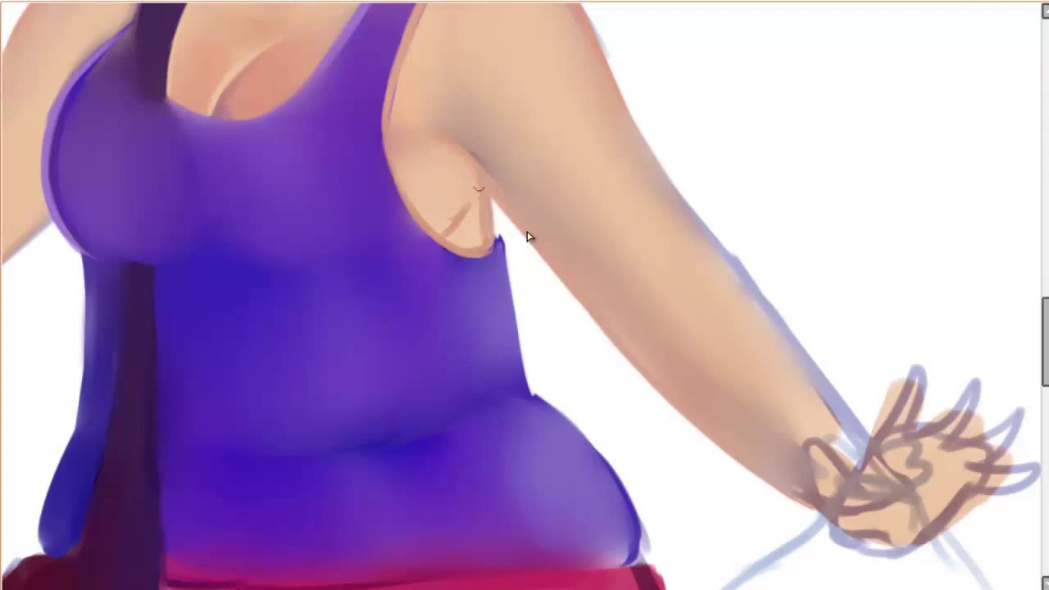
{"action": "left_click_drag", "start_coordinate": [479, 181], "coordinate": [636, 327]}
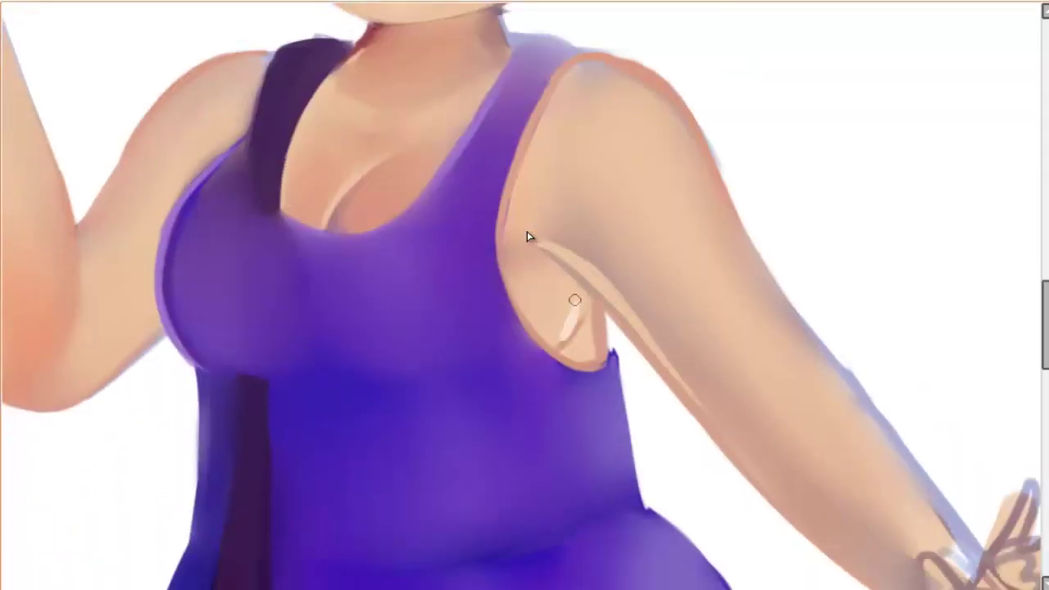
{"action": "key", "text": "ctrl+z"}
{"action": "left_click_drag", "start_coordinate": [576, 42], "coordinate": [632, 171]}
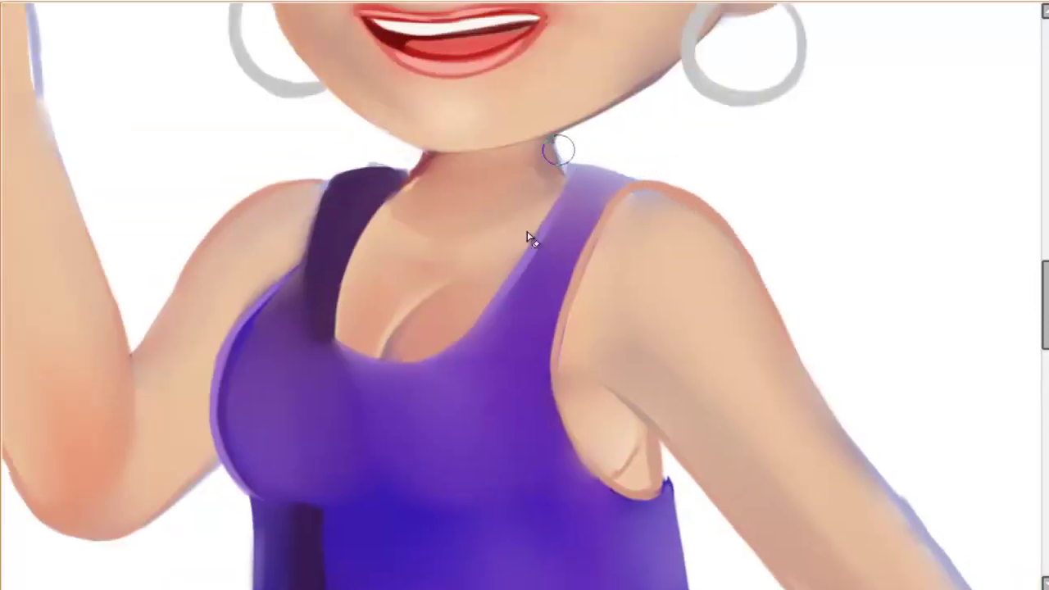
{"action": "left_click_drag", "start_coordinate": [562, 155], "coordinate": [603, 12]}
- Repaint the dark purple bag strap over the shoulder and chest as a tapered band with lighter streaks
{"action": "mouse_move", "coordinate": [402, 40]}
{"action": "left_mouse_down"}
{"action": "mouse_move", "coordinate": [412, 63]}
{"action": "mouse_move", "coordinate": [388, 184]}
{"action": "left_mouse_up"}
{"action": "mouse_move", "coordinate": [431, 28]}
{"action": "left_mouse_down"}
{"action": "mouse_move", "coordinate": [348, 442]}
{"action": "mouse_move", "coordinate": [357, 309]}
{"action": "mouse_move", "coordinate": [393, 151]}
{"action": "left_mouse_up"}
{"action": "left_click_drag", "start_coordinate": [431, 49], "coordinate": [369, 336]}
{"action": "left_click_drag", "start_coordinate": [360, 102], "coordinate": [344, 196]}
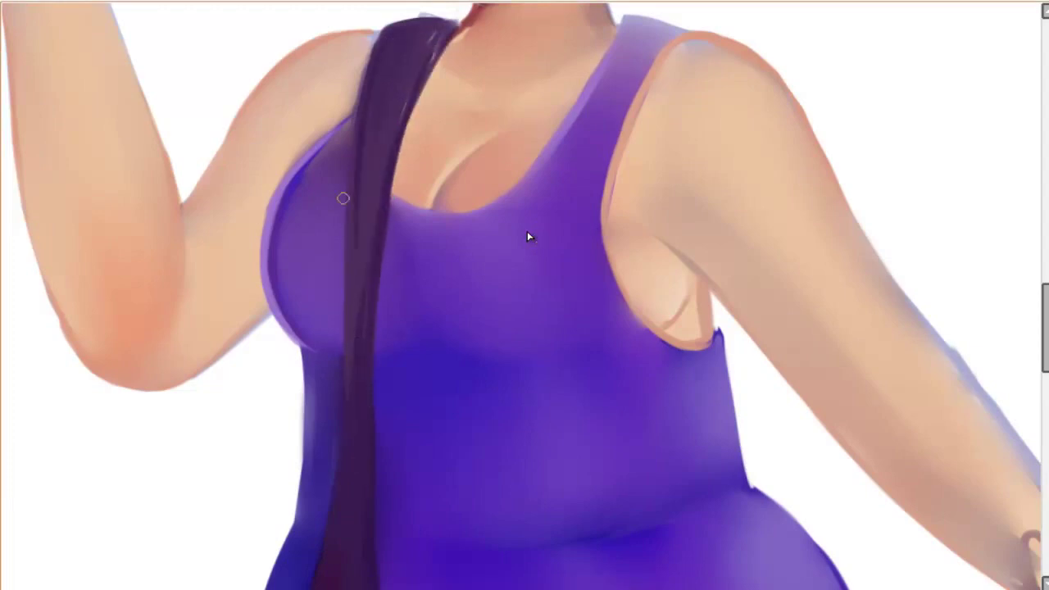
{"action": "left_click_drag", "start_coordinate": [352, 82], "coordinate": [340, 400]}
- Extend the dark purple strap down the torso to the bag, evening its edges and adding lengthwise streaks
{"action": "scroll", "coordinate": [358, 257], "scroll_direction": "up", "scroll_amount": 3}
{"action": "mouse_move", "coordinate": [435, 197]}
{"action": "left_mouse_down"}
{"action": "mouse_move", "coordinate": [373, 263]}
{"action": "mouse_move", "coordinate": [378, 385]}
{"action": "left_mouse_up"}
{"action": "scroll", "coordinate": [378, 385], "scroll_direction": "down", "scroll_amount": 5}
{"action": "left_click_drag", "start_coordinate": [410, 70], "coordinate": [391, 287]}
{"action": "left_click_drag", "start_coordinate": [351, 262], "coordinate": [344, 400]}
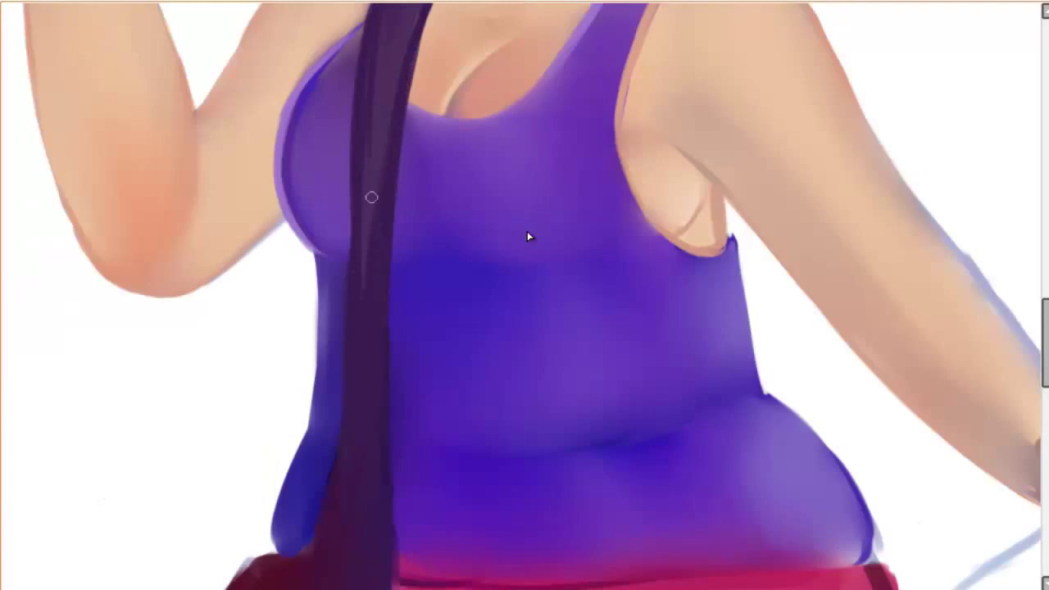
{"action": "left_click_drag", "start_coordinate": [361, 225], "coordinate": [344, 292]}
{"action": "left_click_drag", "start_coordinate": [361, 238], "coordinate": [334, 484]}
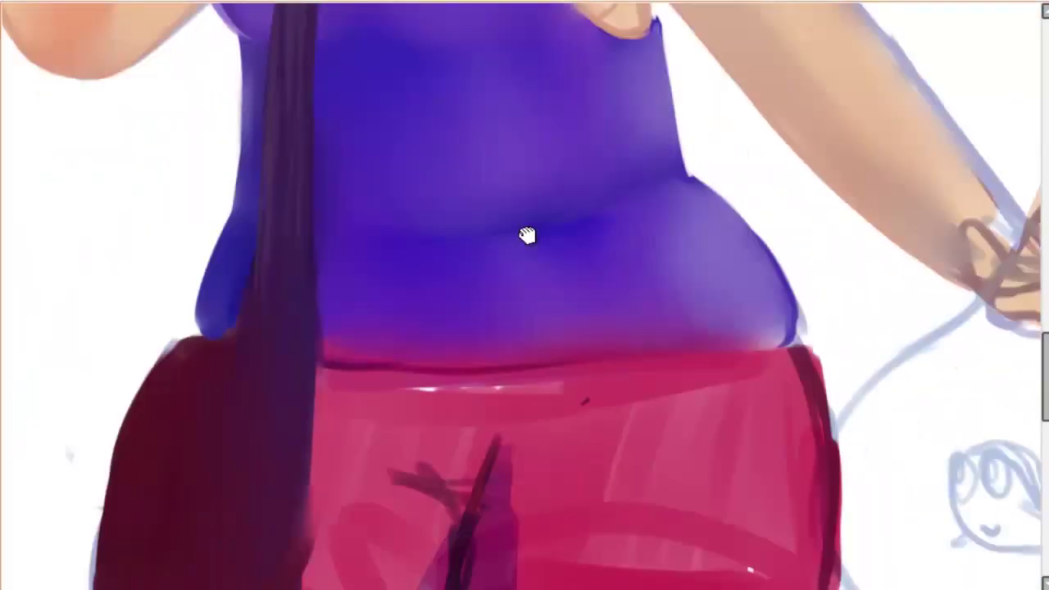
- Blend the magenta shorts into smooth shading, painting over the rough sketch lines and hard colour patches
{"action": "scroll", "coordinate": [527, 235], "scroll_direction": "down", "scroll_amount": 4}
{"action": "left_click_drag", "start_coordinate": [836, 360], "coordinate": [784, 175]}
{"action": "left_click_drag", "start_coordinate": [803, 394], "coordinate": [672, 188]}
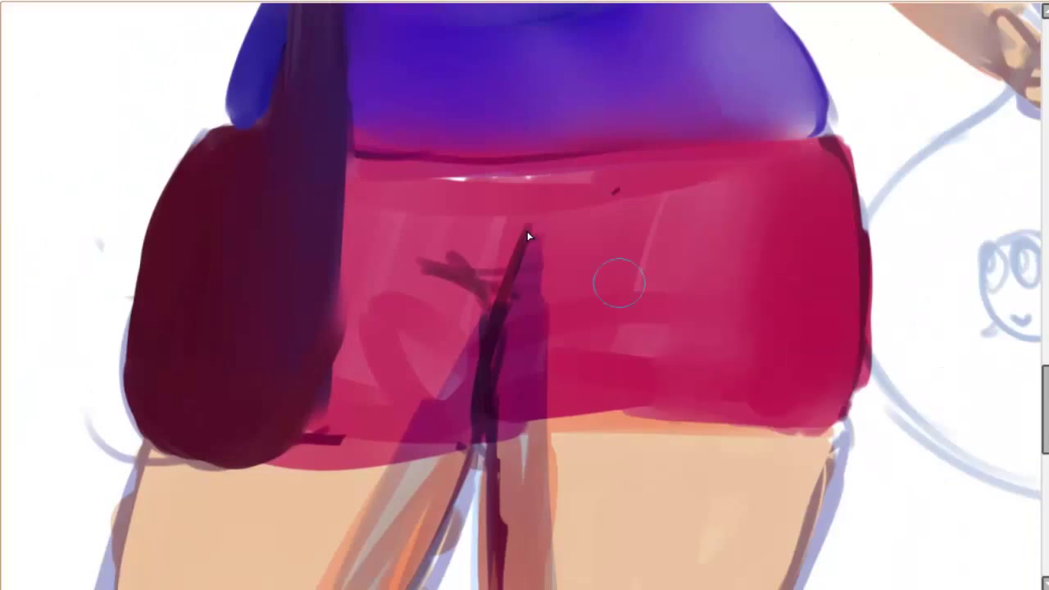
{"action": "mouse_move", "coordinate": [566, 270]}
{"action": "left_mouse_down"}
{"action": "mouse_move", "coordinate": [467, 410]}
{"action": "mouse_move", "coordinate": [426, 263]}
{"action": "left_mouse_up"}
{"action": "left_click_drag", "start_coordinate": [344, 237], "coordinate": [327, 434]}
{"action": "left_click_drag", "start_coordinate": [648, 229], "coordinate": [499, 286]}
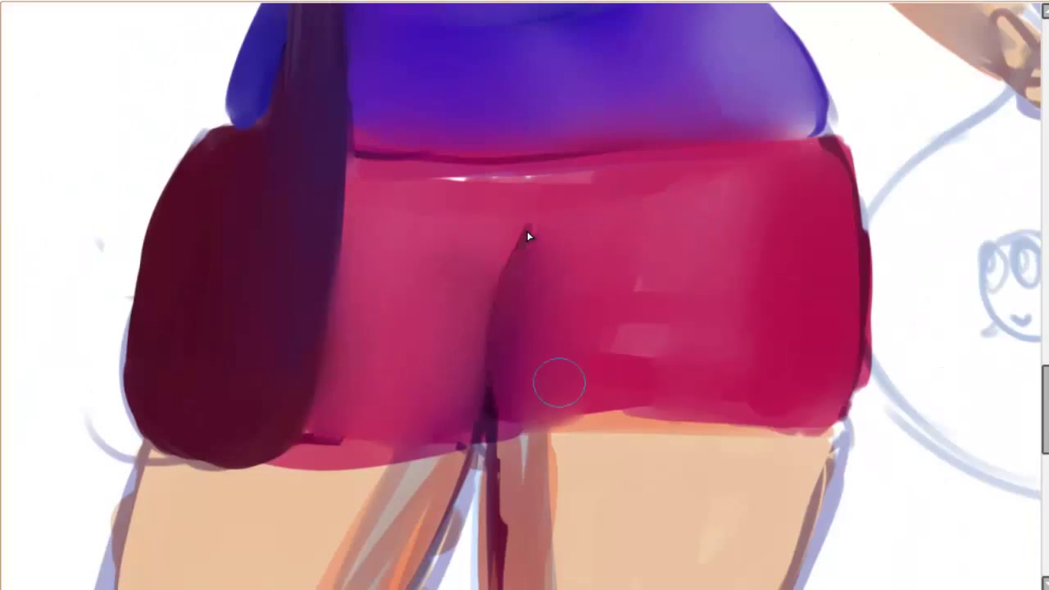
{"action": "mouse_move", "coordinate": [574, 345]}
{"action": "left_mouse_down"}
{"action": "mouse_move", "coordinate": [752, 401]}
{"action": "mouse_move", "coordinate": [300, 410]}
{"action": "mouse_move", "coordinate": [590, 185]}
{"action": "mouse_move", "coordinate": [442, 185]}
{"action": "left_mouse_up"}
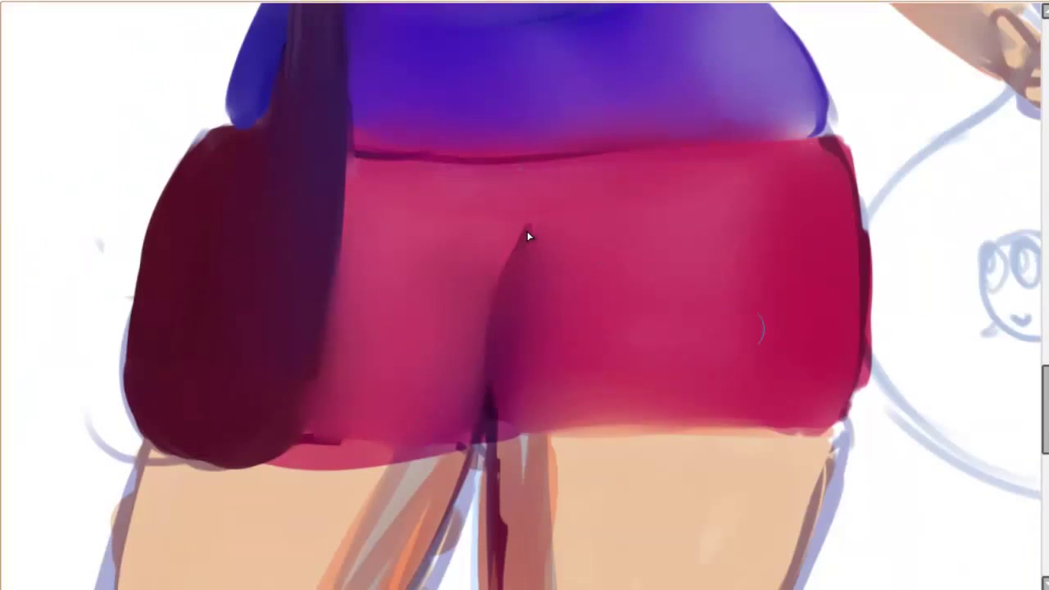
- Define the folds at the crotch of the shorts and add light pink highlights on the centre seam, outer edge and thigh
{"action": "mouse_move", "coordinate": [615, 173]}
{"action": "left_mouse_down"}
{"action": "mouse_move", "coordinate": [533, 226]}
{"action": "mouse_move", "coordinate": [483, 310]}
{"action": "left_mouse_up"}
{"action": "mouse_move", "coordinate": [533, 234]}
{"action": "left_mouse_down"}
{"action": "mouse_move", "coordinate": [382, 227]}
{"action": "mouse_move", "coordinate": [534, 238]}
{"action": "mouse_move", "coordinate": [442, 328]}
{"action": "mouse_move", "coordinate": [418, 292]}
{"action": "mouse_move", "coordinate": [495, 262]}
{"action": "mouse_move", "coordinate": [482, 409]}
{"action": "left_mouse_up"}
{"action": "left_click_drag", "start_coordinate": [836, 138], "coordinate": [861, 393]}
{"action": "mouse_move", "coordinate": [711, 213]}
{"action": "left_mouse_down"}
{"action": "mouse_move", "coordinate": [713, 378]}
{"action": "mouse_move", "coordinate": [711, 198]}
{"action": "left_mouse_up"}
- Paint a clean purple hem along the bottom of the tank top from the strap to the hip
{"action": "scroll", "coordinate": [371, 263], "scroll_direction": "up", "scroll_amount": 3}
{"action": "left_click_drag", "start_coordinate": [370, 264], "coordinate": [802, 262]}
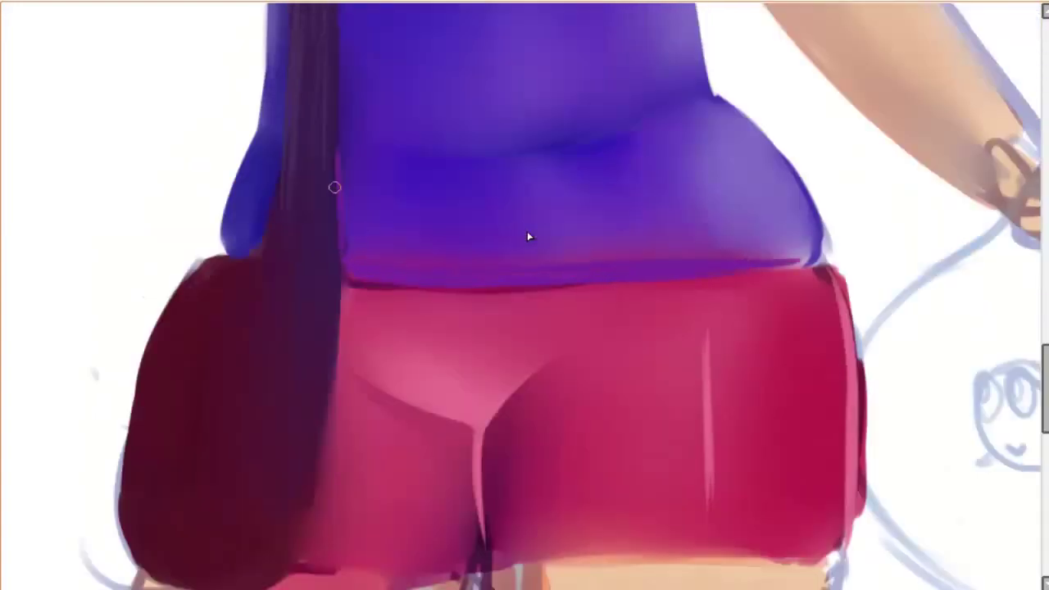
{"action": "left_click_drag", "start_coordinate": [336, 256], "coordinate": [348, 147]}
{"action": "mouse_move", "coordinate": [344, 238]}
{"action": "left_mouse_down"}
{"action": "mouse_move", "coordinate": [348, 279]}
{"action": "mouse_move", "coordinate": [393, 283]}
{"action": "left_mouse_up"}
{"action": "mouse_move", "coordinate": [824, 256]}
{"action": "left_mouse_down"}
{"action": "mouse_move", "coordinate": [566, 256]}
{"action": "mouse_move", "coordinate": [742, 242]}
{"action": "left_mouse_up"}
- Soften the vertical thigh highlight on the shorts and paint a light pink rim along both leg hems
{"action": "scroll", "coordinate": [680, 196], "scroll_direction": "down", "scroll_amount": 3}
{"action": "left_click_drag", "start_coordinate": [710, 211], "coordinate": [706, 379]}
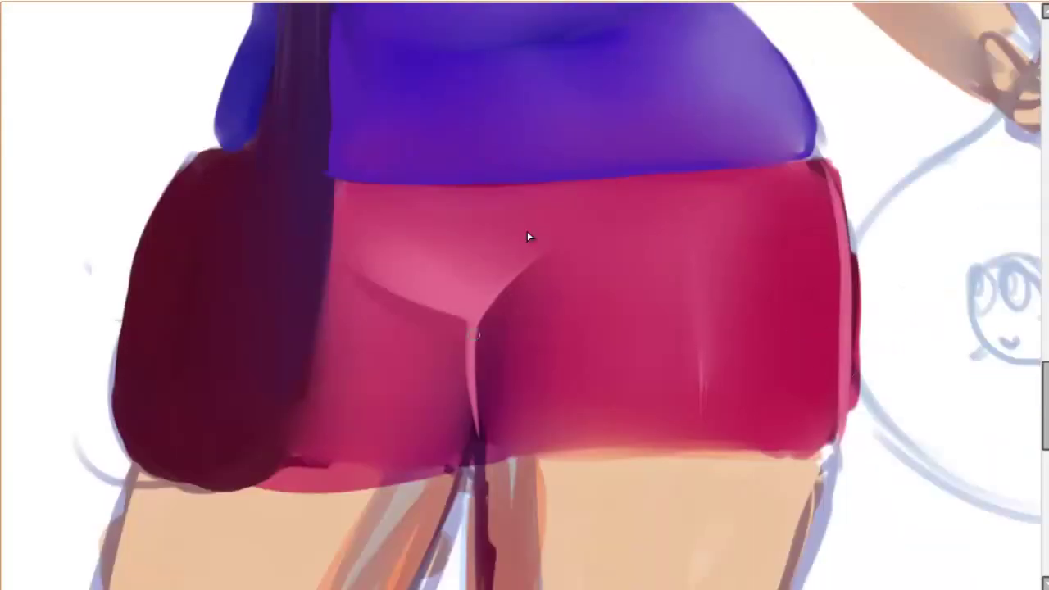
{"action": "left_click_drag", "start_coordinate": [492, 450], "coordinate": [671, 440]}
{"action": "left_click_drag", "start_coordinate": [467, 454], "coordinate": [283, 461]}
- Sharpen the maroon bag's outline along its inner side, outer side, top and rounded bottom
{"action": "left_click_drag", "start_coordinate": [325, 205], "coordinate": [296, 383]}
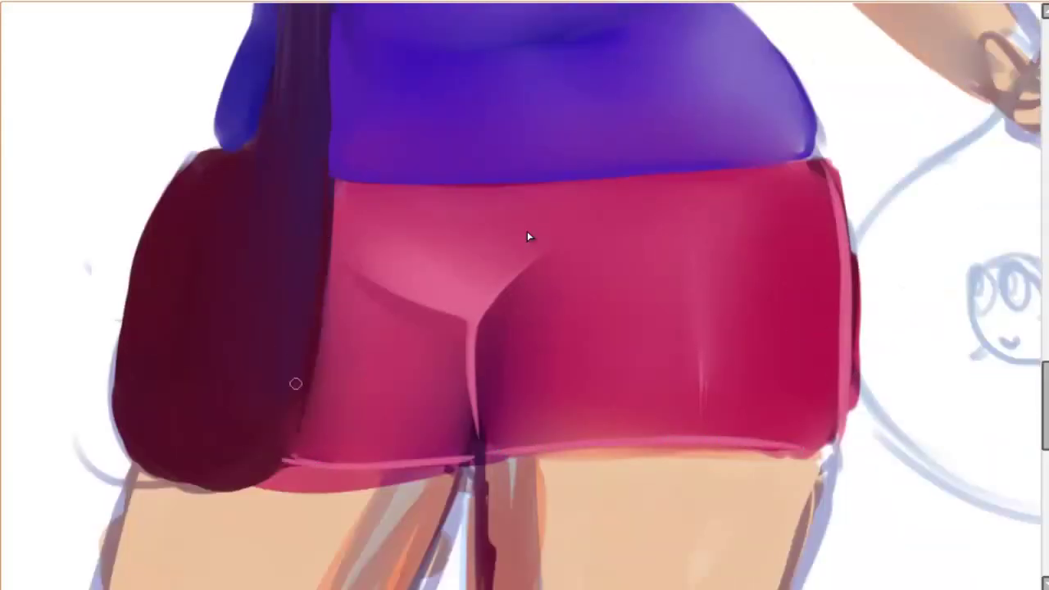
{"action": "left_click_drag", "start_coordinate": [123, 277], "coordinate": [122, 377]}
{"action": "left_click_drag", "start_coordinate": [176, 168], "coordinate": [241, 159]}
{"action": "left_click_drag", "start_coordinate": [111, 409], "coordinate": [246, 496]}
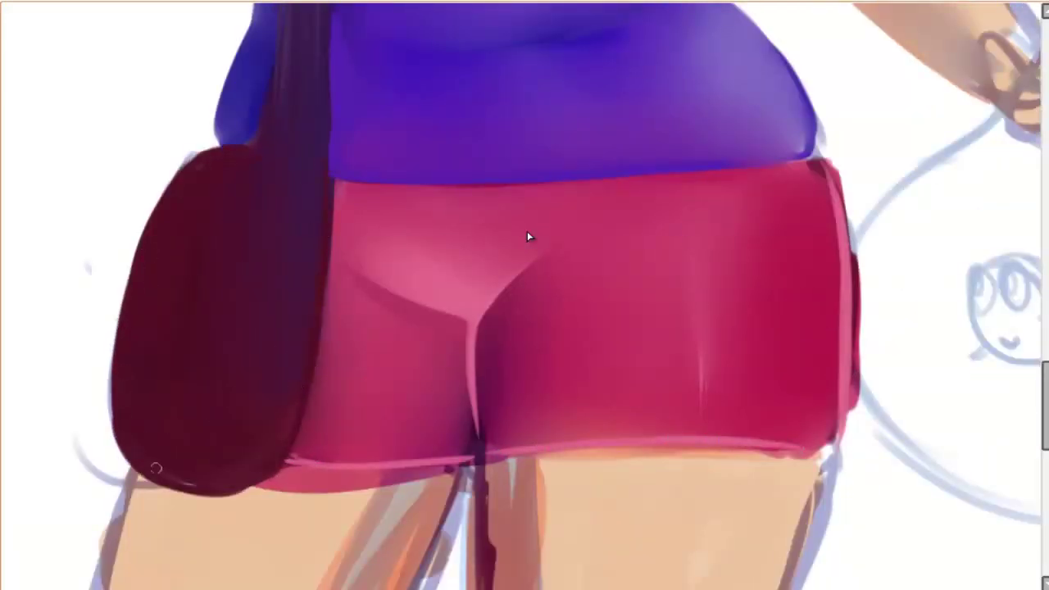
{"action": "left_click_drag", "start_coordinate": [168, 475], "coordinate": [258, 492]}
{"action": "left_click_drag", "start_coordinate": [467, 70], "coordinate": [524, 234]}
{"action": "mouse_move", "coordinate": [390, 340]}
{"action": "left_mouse_down"}
{"action": "mouse_move", "coordinate": [385, 138]}
{"action": "mouse_move", "coordinate": [338, 229]}
{"action": "left_mouse_up"}
- Paint skin over the shorts' overhang below the hem beside the bag, and erase sketch lines outside both thighs
{"action": "scroll", "coordinate": [527, 231], "scroll_direction": "down", "scroll_amount": 3}
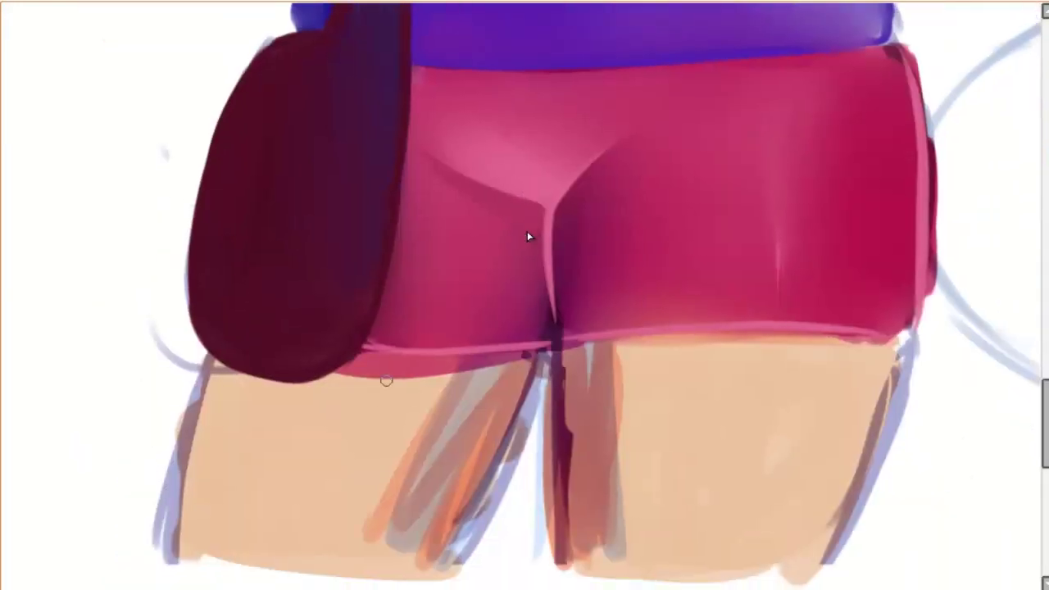
{"action": "left_click_drag", "start_coordinate": [336, 373], "coordinate": [509, 348]}
{"action": "left_click_drag", "start_coordinate": [360, 351], "coordinate": [320, 375]}
{"action": "left_click_drag", "start_coordinate": [197, 353], "coordinate": [164, 557]}
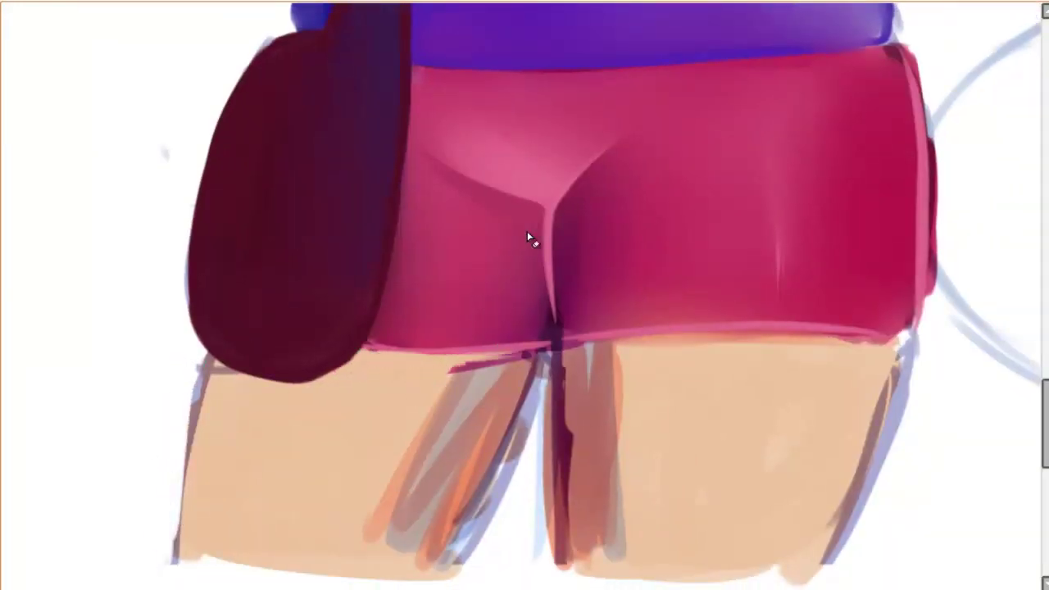
{"action": "left_click_drag", "start_coordinate": [908, 336], "coordinate": [848, 528]}
{"action": "left_click_drag", "start_coordinate": [897, 389], "coordinate": [828, 564]}
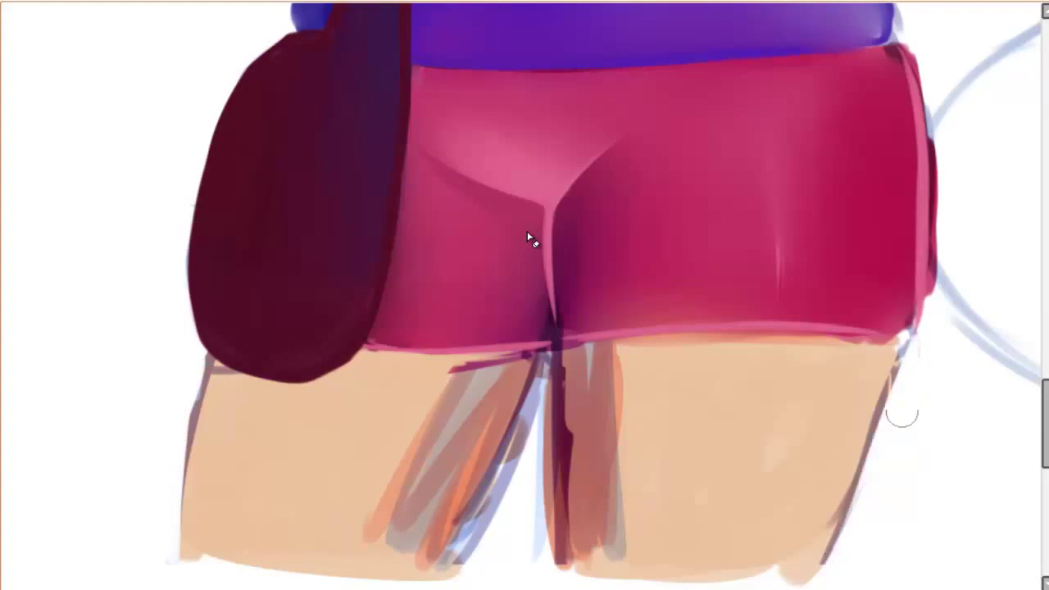
- Blend the rough orange and grey strokes on both inner thighs into soft brown shadows
{"action": "scroll", "coordinate": [527, 231], "scroll_direction": "down", "scroll_amount": 1}
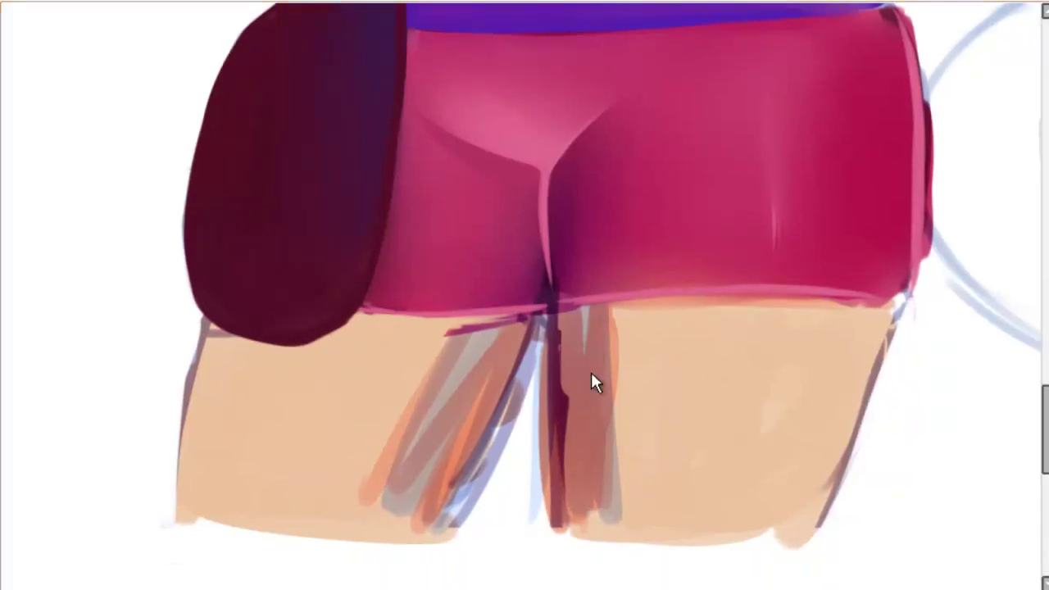
{"action": "mouse_move", "coordinate": [594, 307]}
{"action": "left_mouse_down"}
{"action": "mouse_move", "coordinate": [581, 511]}
{"action": "mouse_move", "coordinate": [647, 491]}
{"action": "left_mouse_up"}
{"action": "left_click_drag", "start_coordinate": [524, 324], "coordinate": [394, 499]}
{"action": "left_click_drag", "start_coordinate": [512, 360], "coordinate": [459, 525]}
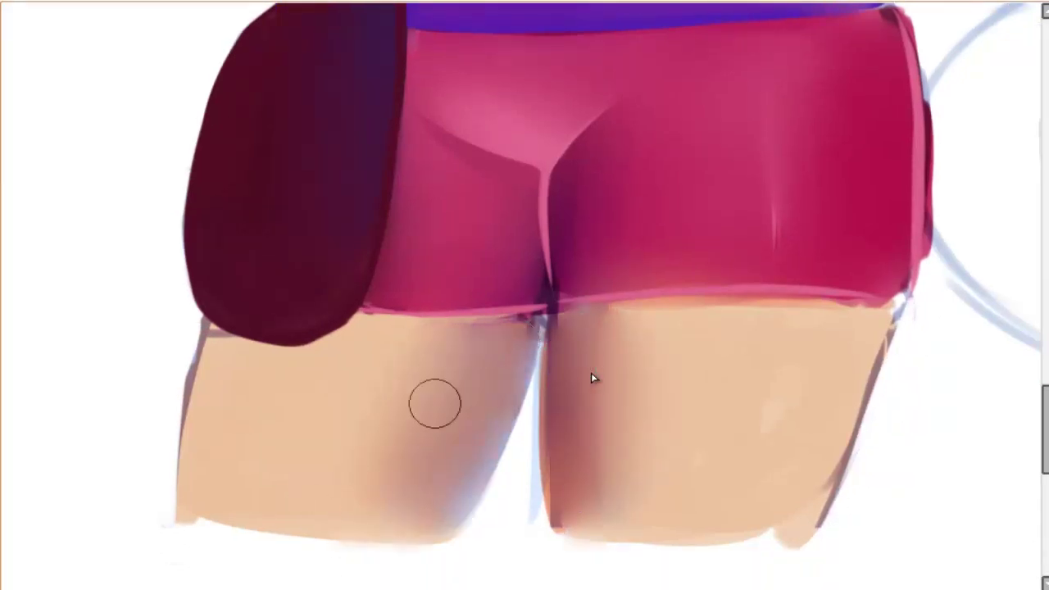
{"action": "left_click_drag", "start_coordinate": [606, 406], "coordinate": [611, 479]}
{"action": "left_click_drag", "start_coordinate": [566, 406], "coordinate": [664, 491]}
{"action": "key", "text": "["}
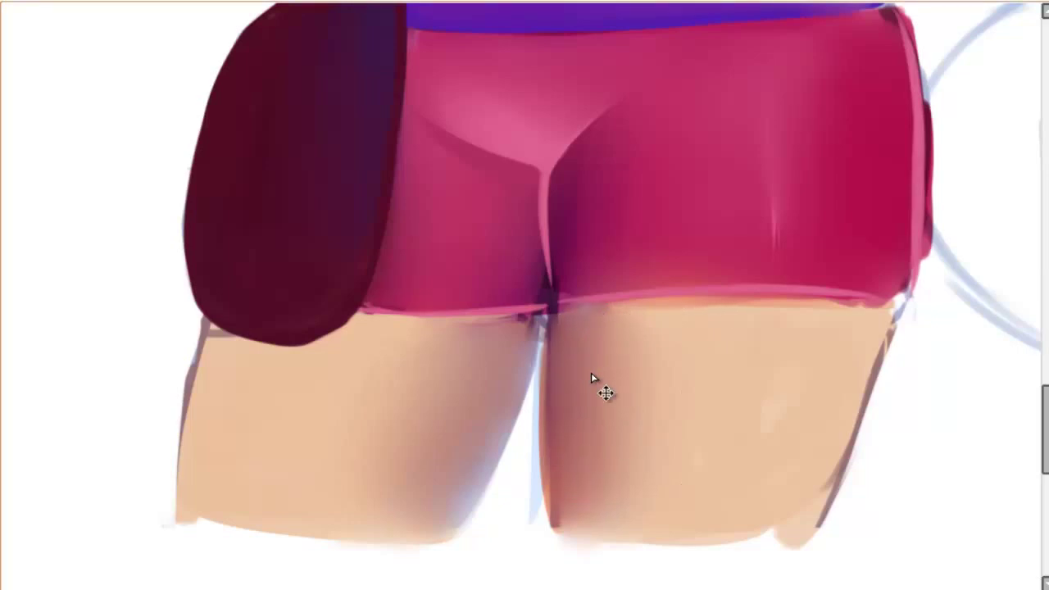
- Tidy the shorts' hem on the thigh away from the bag and cover that thigh's dark outer line with skin colour
{"action": "left_click_drag", "start_coordinate": [635, 304], "coordinate": [811, 301]}
{"action": "left_click_drag", "start_coordinate": [603, 305], "coordinate": [881, 300]}
{"action": "mouse_move", "coordinate": [549, 313]}
{"action": "left_mouse_down"}
{"action": "mouse_move", "coordinate": [892, 288]}
{"action": "mouse_move", "coordinate": [885, 275]}
{"action": "mouse_move", "coordinate": [903, 300]}
{"action": "mouse_move", "coordinate": [668, 300]}
{"action": "left_mouse_up"}
{"action": "left_click_drag", "start_coordinate": [901, 302], "coordinate": [869, 357]}
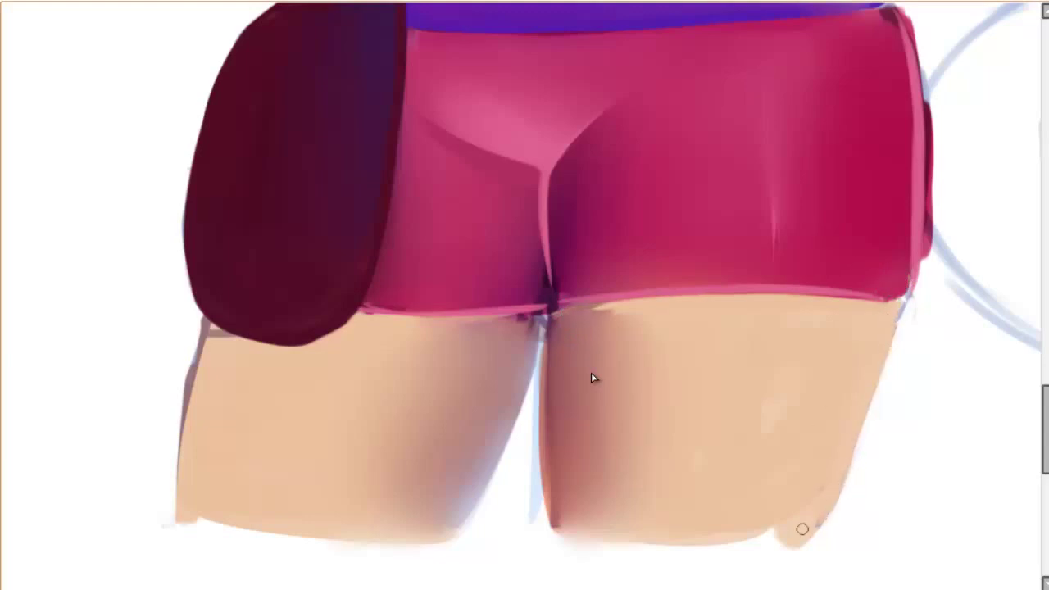
{"action": "mouse_move", "coordinate": [803, 528]}
{"action": "left_mouse_down"}
{"action": "mouse_move", "coordinate": [721, 536]}
{"action": "mouse_move", "coordinate": [614, 586]}
{"action": "left_mouse_up"}
- Smooth the outer hip edge of the shorts into a clean curve and thin the pink centre seam highlight
{"action": "mouse_move", "coordinate": [807, 65]}
{"action": "left_mouse_down"}
{"action": "mouse_move", "coordinate": [822, 172]}
{"action": "mouse_move", "coordinate": [797, 355]}
{"action": "left_mouse_up"}
{"action": "left_click_drag", "start_coordinate": [791, 65], "coordinate": [807, 164]}
{"action": "left_click_drag", "start_coordinate": [811, 311], "coordinate": [808, 184]}
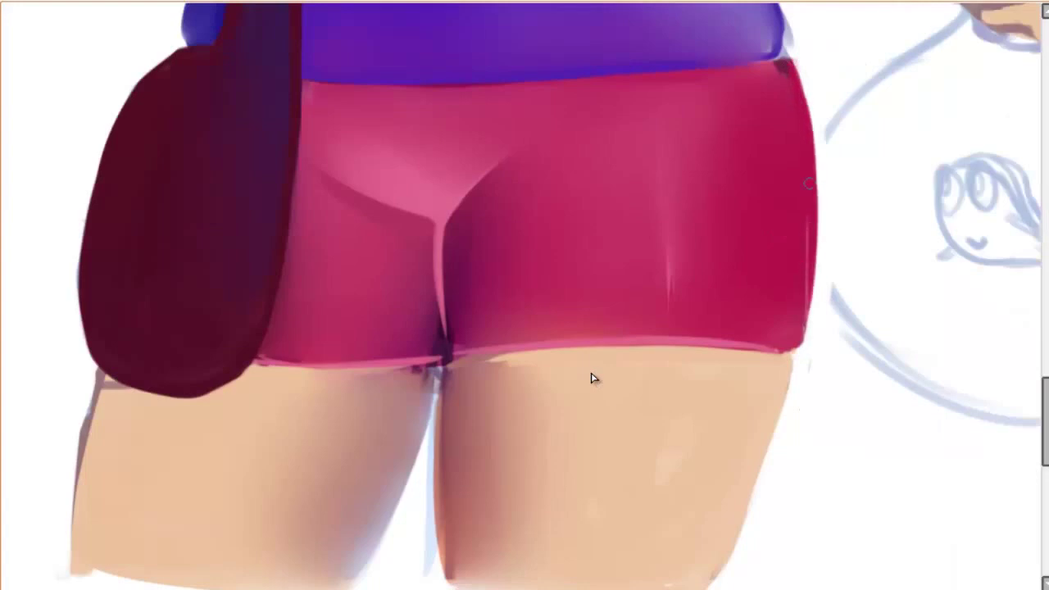
{"action": "left_click_drag", "start_coordinate": [540, 269], "coordinate": [553, 382]}
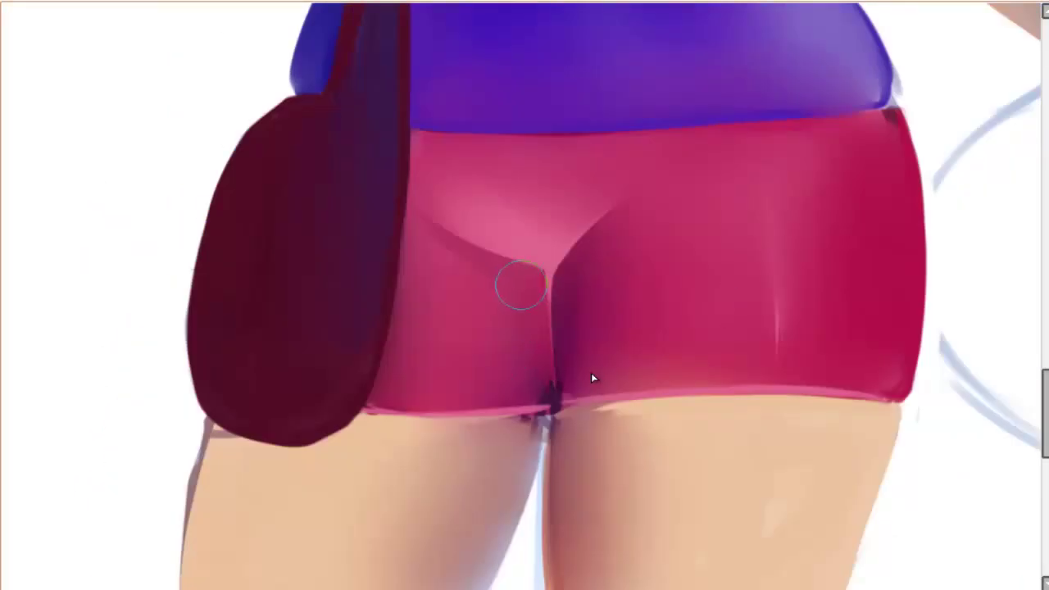
- Paint dark shadow strokes on the tank top under the bust, beside the strap and along the waist fold
{"action": "scroll", "coordinate": [590, 373], "scroll_direction": "down", "scroll_amount": 5}
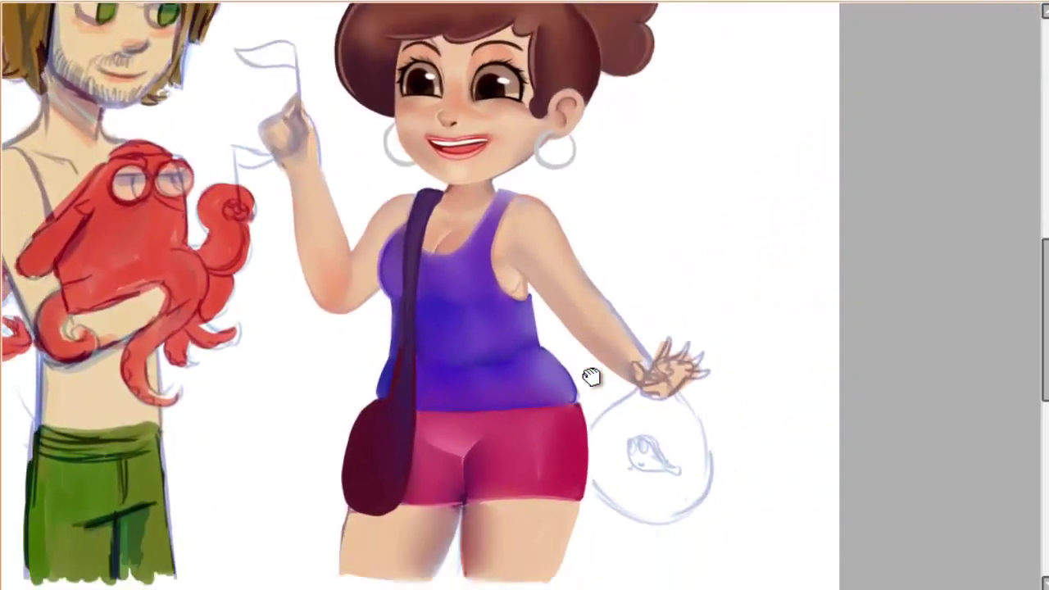
{"action": "scroll", "coordinate": [594, 384], "scroll_direction": "up", "scroll_amount": 3}
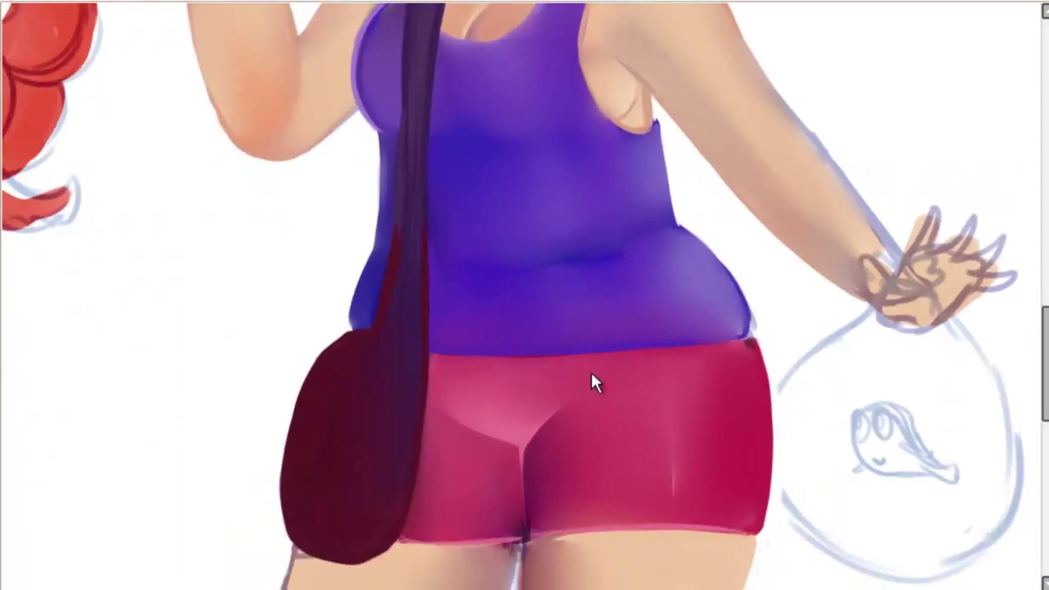
{"action": "mouse_move", "coordinate": [418, 209]}
{"action": "left_mouse_down"}
{"action": "mouse_move", "coordinate": [561, 238]}
{"action": "mouse_move", "coordinate": [697, 208]}
{"action": "left_mouse_up"}
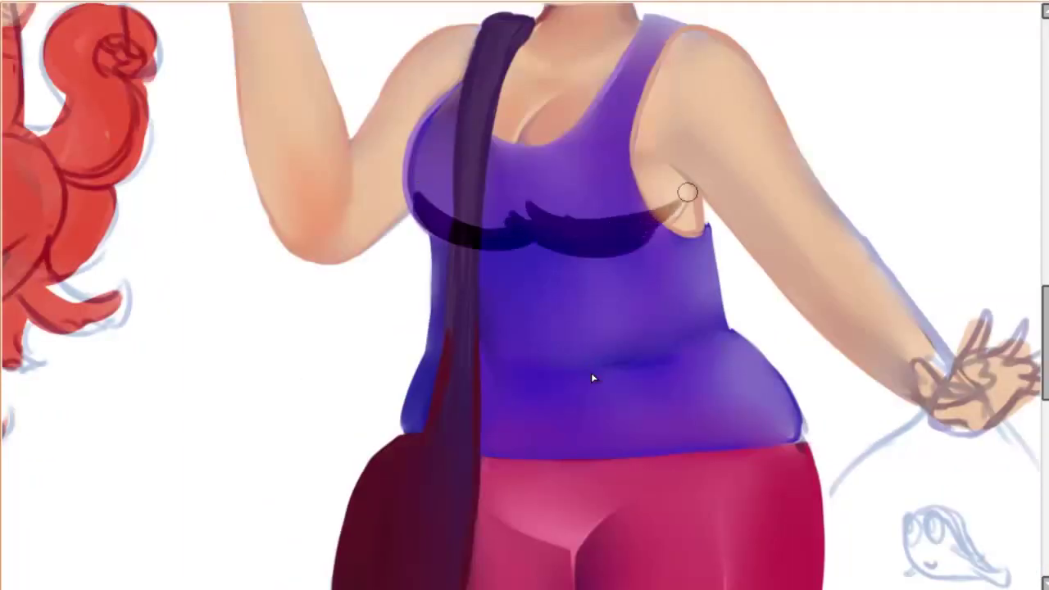
{"action": "mouse_move", "coordinate": [491, 196]}
{"action": "left_mouse_down"}
{"action": "mouse_move", "coordinate": [423, 167]}
{"action": "mouse_move", "coordinate": [433, 106]}
{"action": "left_mouse_up"}
{"action": "left_click_drag", "start_coordinate": [574, 201], "coordinate": [791, 164]}
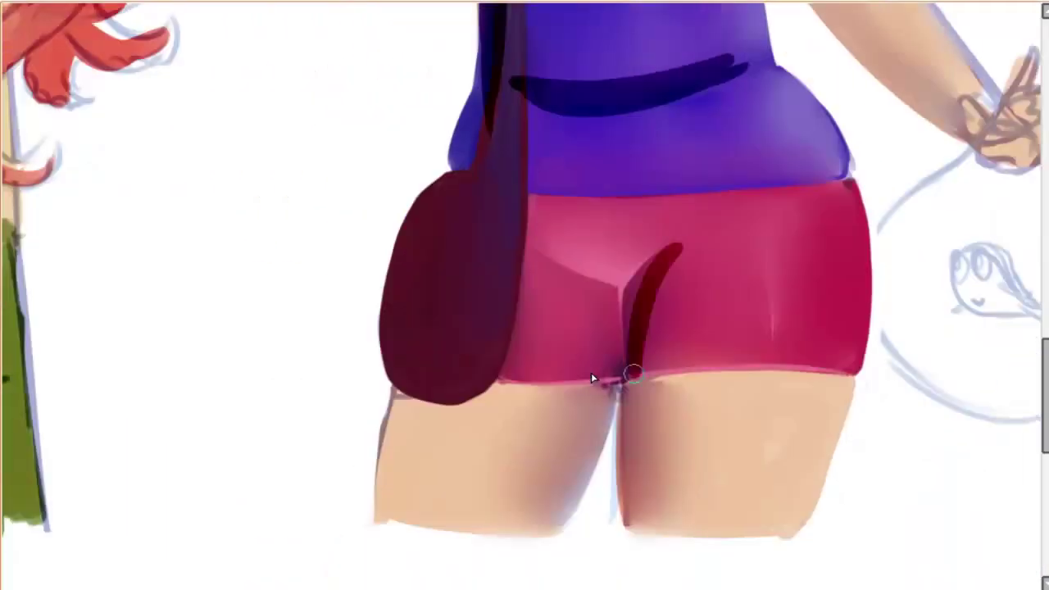
- Add dark shadows at the centre of the shorts and on both inner thighs, and blend them softly
{"action": "left_click_drag", "start_coordinate": [678, 246], "coordinate": [630, 520]}
{"action": "left_click_drag", "start_coordinate": [619, 312], "coordinate": [524, 525]}
{"action": "left_click_drag", "start_coordinate": [590, 372], "coordinate": [481, 384]}
{"action": "left_click_drag", "start_coordinate": [565, 262], "coordinate": [520, 525]}
{"action": "left_click_drag", "start_coordinate": [492, 328], "coordinate": [434, 468]}
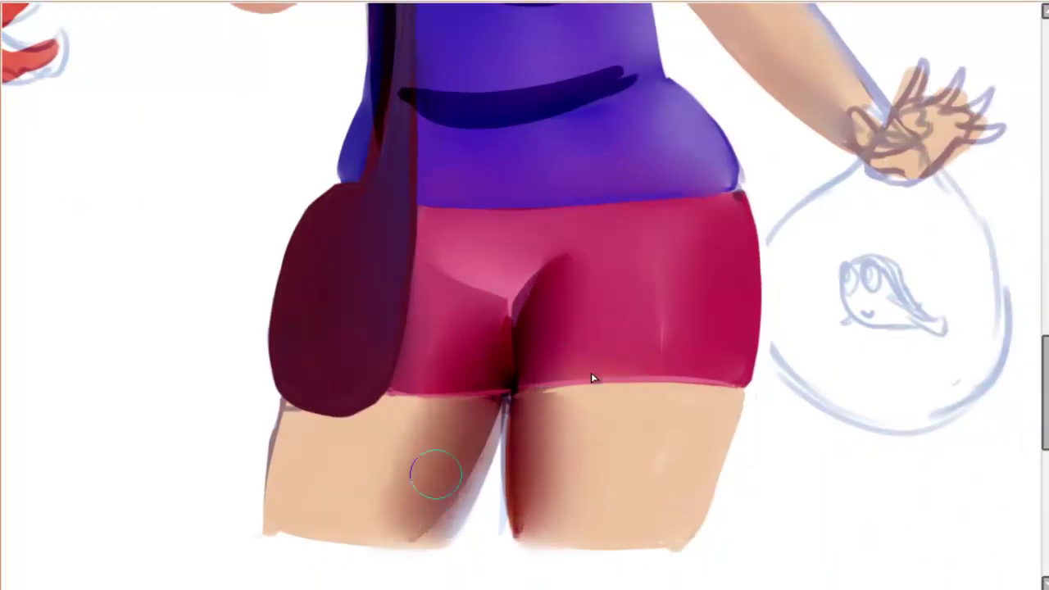
{"action": "left_click_drag", "start_coordinate": [492, 394], "coordinate": [440, 509]}
- Blend the dark strokes along the waist fold and under the bust into soft shadows on the tank top
{"action": "mouse_move", "coordinate": [409, 74]}
{"action": "left_mouse_down"}
{"action": "mouse_move", "coordinate": [475, 271]}
{"action": "mouse_move", "coordinate": [696, 295]}
{"action": "left_mouse_up"}
{"action": "left_click_drag", "start_coordinate": [471, 205], "coordinate": [459, 336]}
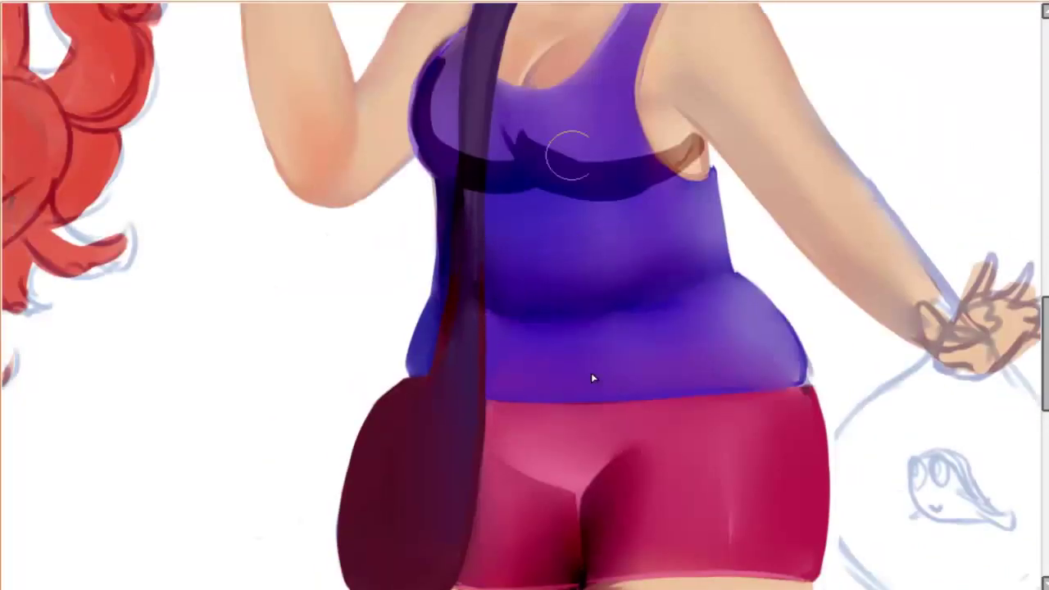
{"action": "left_click_drag", "start_coordinate": [704, 147], "coordinate": [541, 131]}
{"action": "left_click_drag", "start_coordinate": [492, 90], "coordinate": [444, 129]}
{"action": "left_click_drag", "start_coordinate": [475, 209], "coordinate": [606, 208]}
{"action": "left_click_drag", "start_coordinate": [575, 134], "coordinate": [562, 297]}
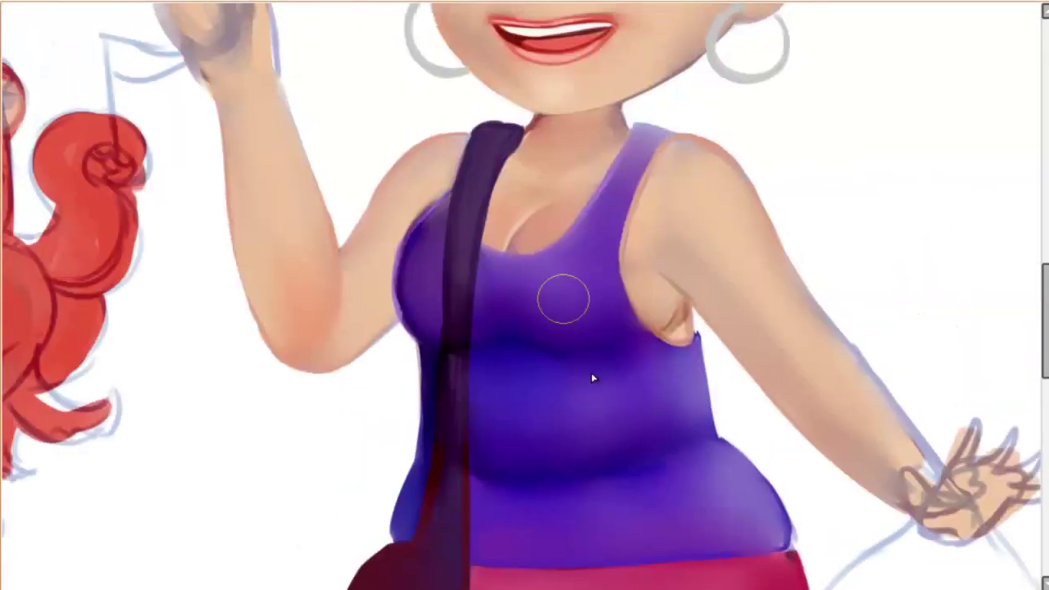
- Soften and lighten the darkest shadow where the centre seam of the shorts meets the hem
{"action": "scroll", "coordinate": [583, 286], "scroll_direction": "down", "scroll_amount": 5}
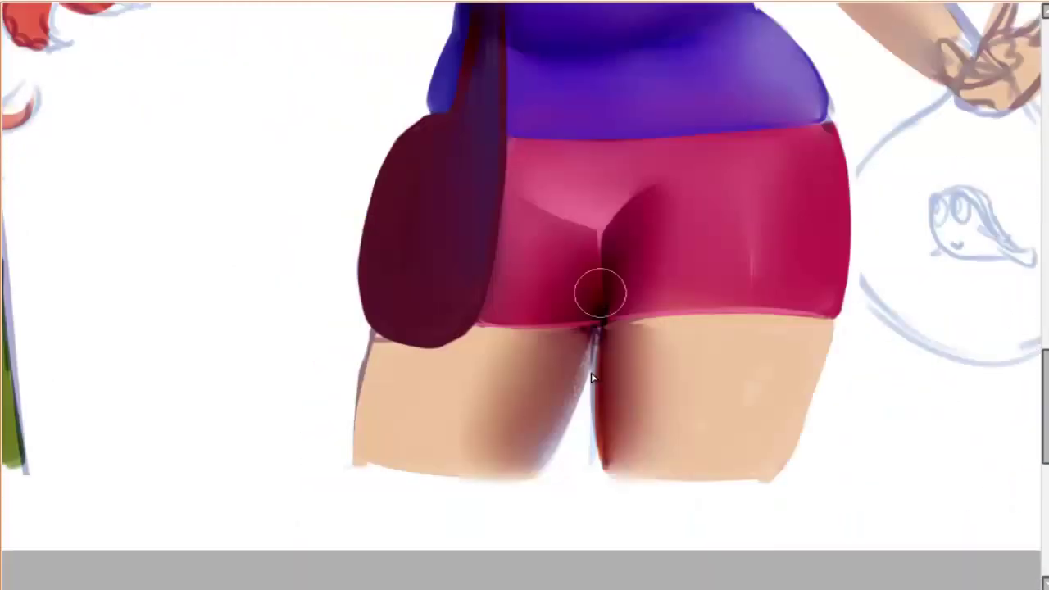
{"action": "left_click_drag", "start_coordinate": [599, 321], "coordinate": [605, 313]}
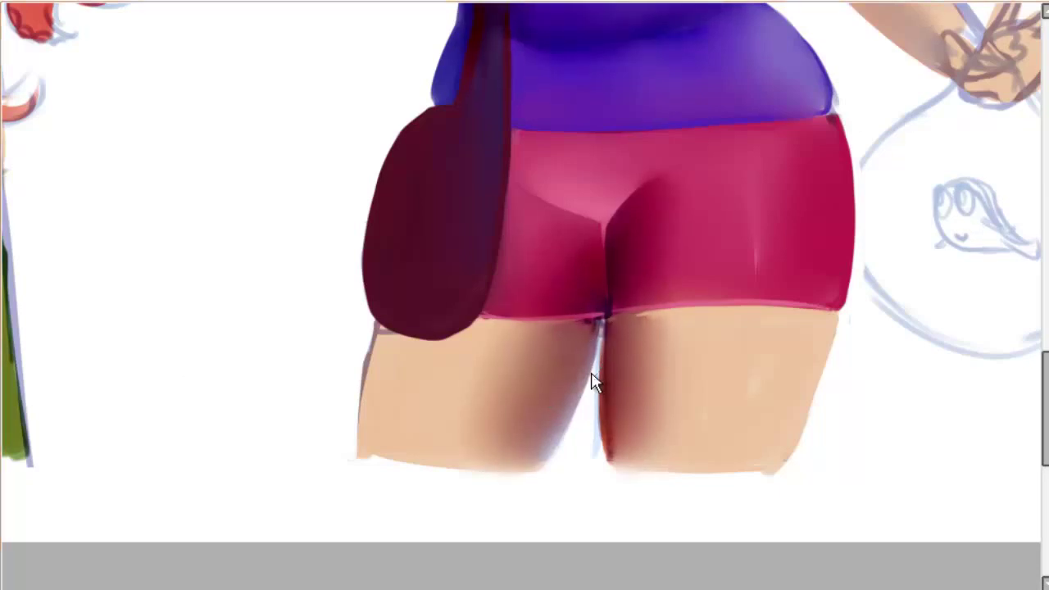
{"action": "left_click_drag", "start_coordinate": [708, 365], "coordinate": [605, 392]}
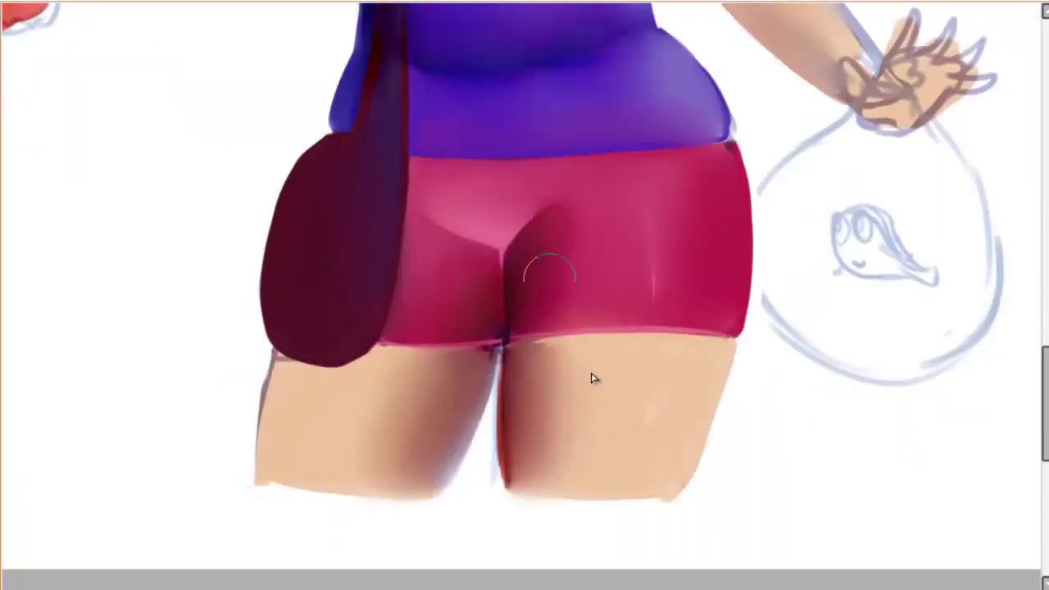
- Reshape the tank top's side into a smooth curve from waist to hip and soften the end of the waist fold
{"action": "scroll", "coordinate": [594, 378], "scroll_direction": "up", "scroll_amount": 5}
{"action": "scroll", "coordinate": [594, 378], "scroll_direction": "down", "scroll_amount": 5}
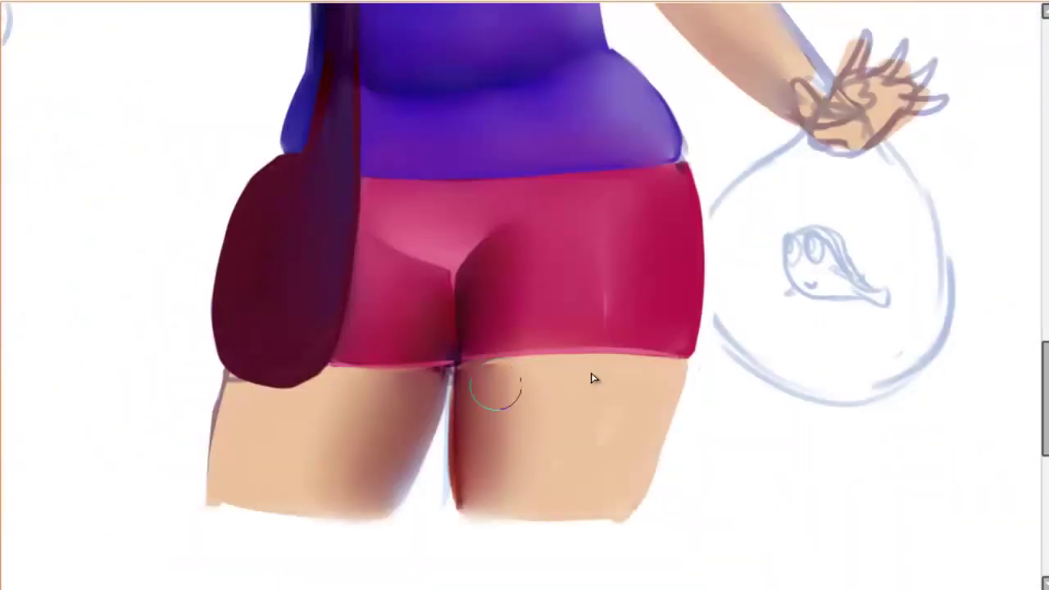
{"action": "scroll", "coordinate": [595, 377], "scroll_direction": "up", "scroll_amount": 5}
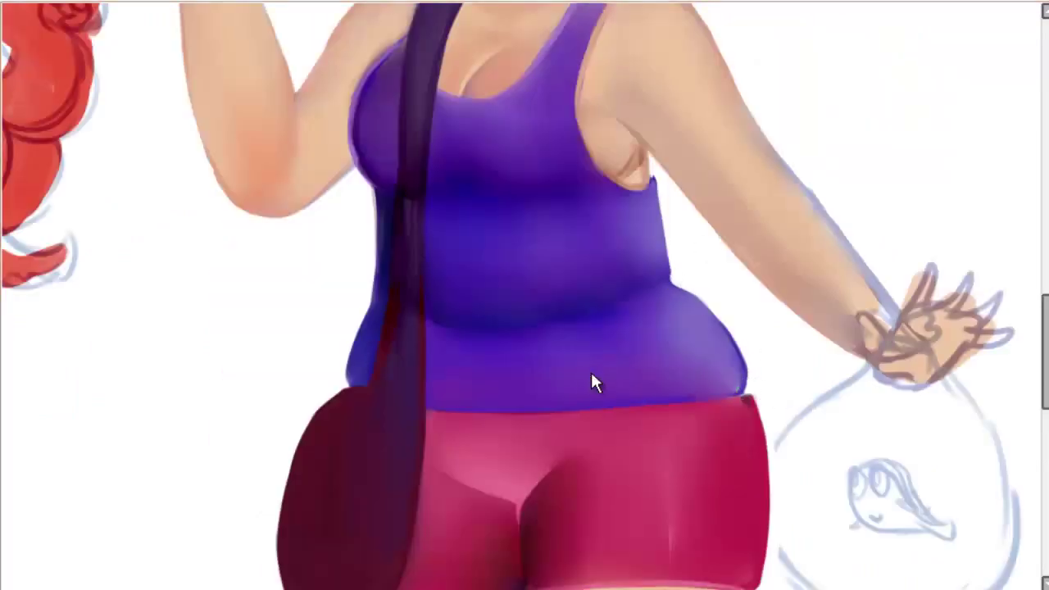
{"action": "mouse_move", "coordinate": [682, 304]}
{"action": "left_mouse_down"}
{"action": "mouse_move", "coordinate": [713, 305]}
{"action": "mouse_move", "coordinate": [742, 377]}
{"action": "mouse_move", "coordinate": [641, 198]}
{"action": "mouse_move", "coordinate": [684, 304]}
{"action": "mouse_move", "coordinate": [672, 278]}
{"action": "left_mouse_up"}
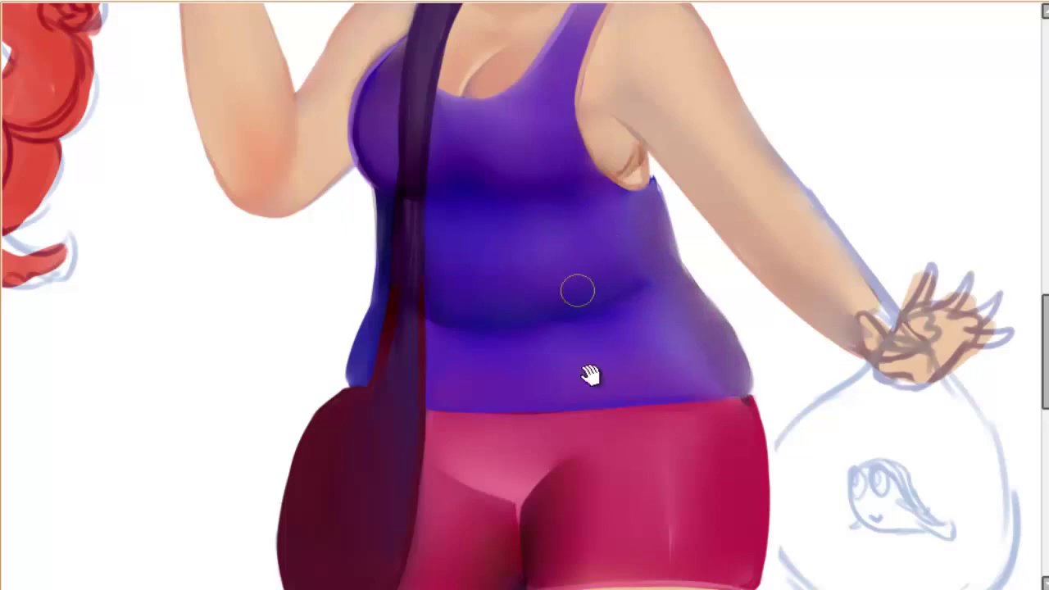
- Fill the sketched fish bag with translucent cyan and trim the overspill along its outer side and lower edge
{"action": "scroll", "coordinate": [590, 375], "scroll_direction": "down", "scroll_amount": 4}
{"action": "scroll", "coordinate": [592, 379], "scroll_direction": "up", "scroll_amount": 3}
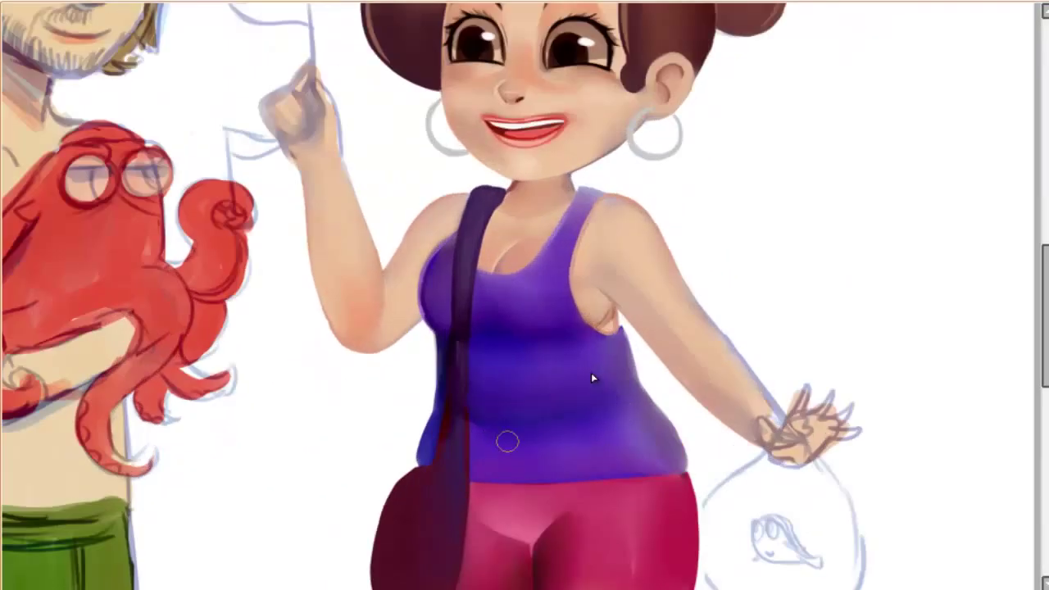
{"action": "mouse_move", "coordinate": [627, 399]}
{"action": "left_mouse_down"}
{"action": "mouse_move", "coordinate": [611, 472]}
{"action": "mouse_move", "coordinate": [590, 247]}
{"action": "left_mouse_up"}
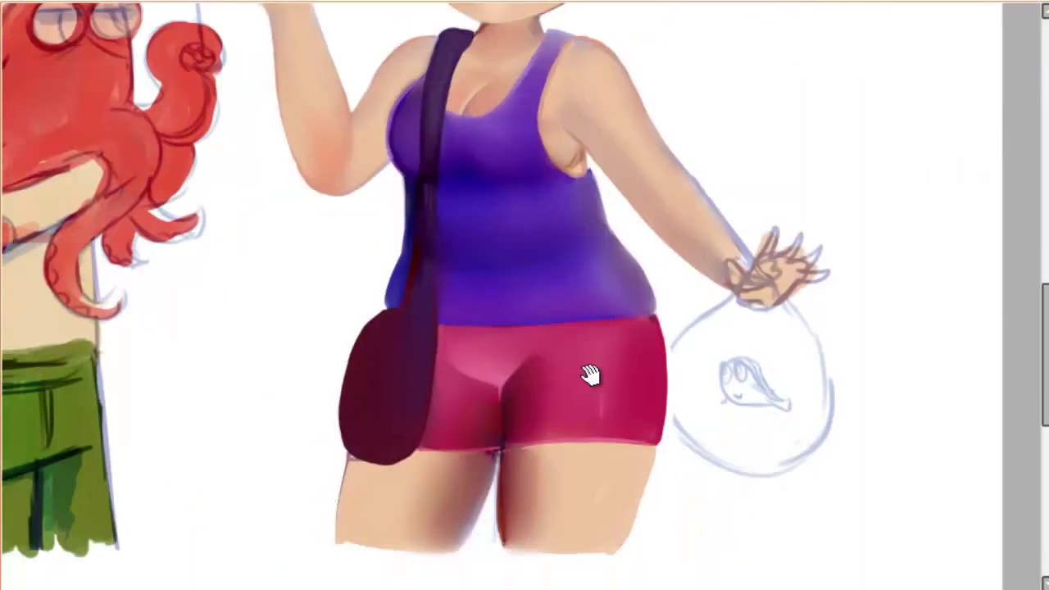
{"action": "scroll", "coordinate": [590, 375], "scroll_direction": "down", "scroll_amount": 4}
{"action": "scroll", "coordinate": [590, 374], "scroll_direction": "up", "scroll_amount": 5}
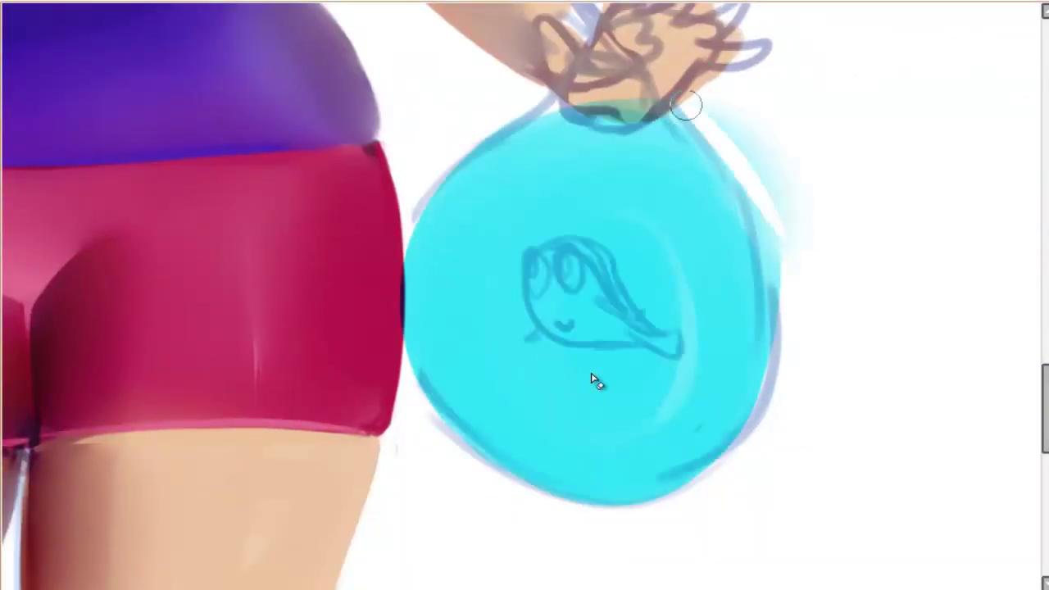
{"action": "mouse_move", "coordinate": [686, 105]}
{"action": "left_mouse_down"}
{"action": "mouse_move", "coordinate": [766, 246]}
{"action": "mouse_move", "coordinate": [762, 385]}
{"action": "left_mouse_up"}
{"action": "left_click_drag", "start_coordinate": [516, 487], "coordinate": [638, 477]}
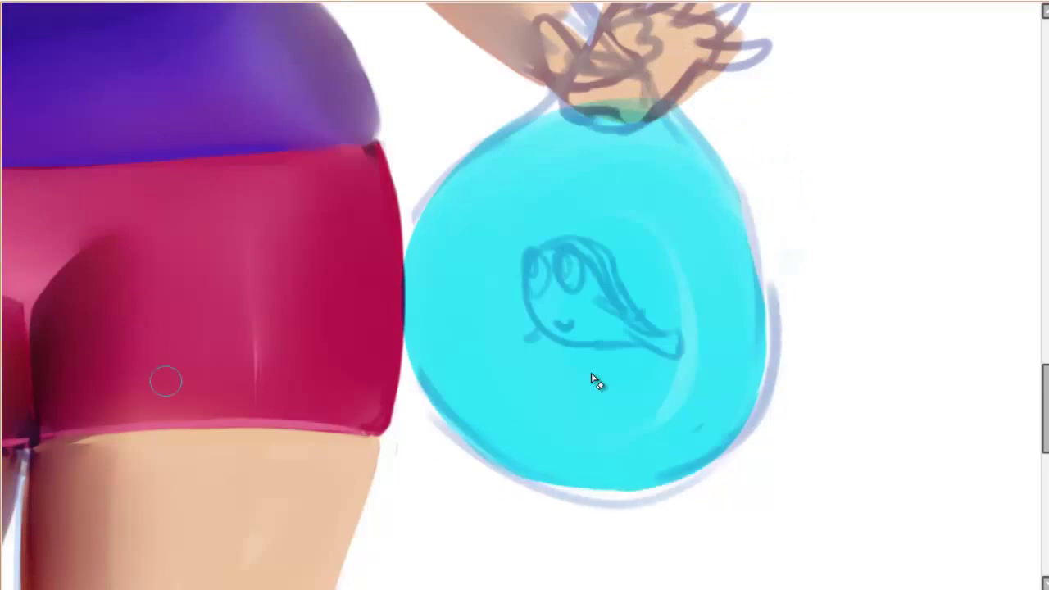
- Clean the sketch lines from around the cyan fish bag and softly lighten its side farthest from the shorts
{"action": "mouse_move", "coordinate": [419, 377]}
{"action": "left_mouse_down"}
{"action": "mouse_move", "coordinate": [573, 492]}
{"action": "mouse_move", "coordinate": [748, 171]}
{"action": "mouse_move", "coordinate": [656, 123]}
{"action": "left_mouse_up"}
{"action": "left_click_drag", "start_coordinate": [426, 205], "coordinate": [524, 115]}
{"action": "mouse_move", "coordinate": [664, 111]}
{"action": "left_mouse_down"}
{"action": "mouse_move", "coordinate": [559, 114]}
{"action": "mouse_move", "coordinate": [482, 176]}
{"action": "left_mouse_up"}
{"action": "mouse_move", "coordinate": [589, 358]}
{"action": "left_mouse_down"}
{"action": "mouse_move", "coordinate": [686, 355]}
{"action": "mouse_move", "coordinate": [649, 445]}
{"action": "left_mouse_up"}
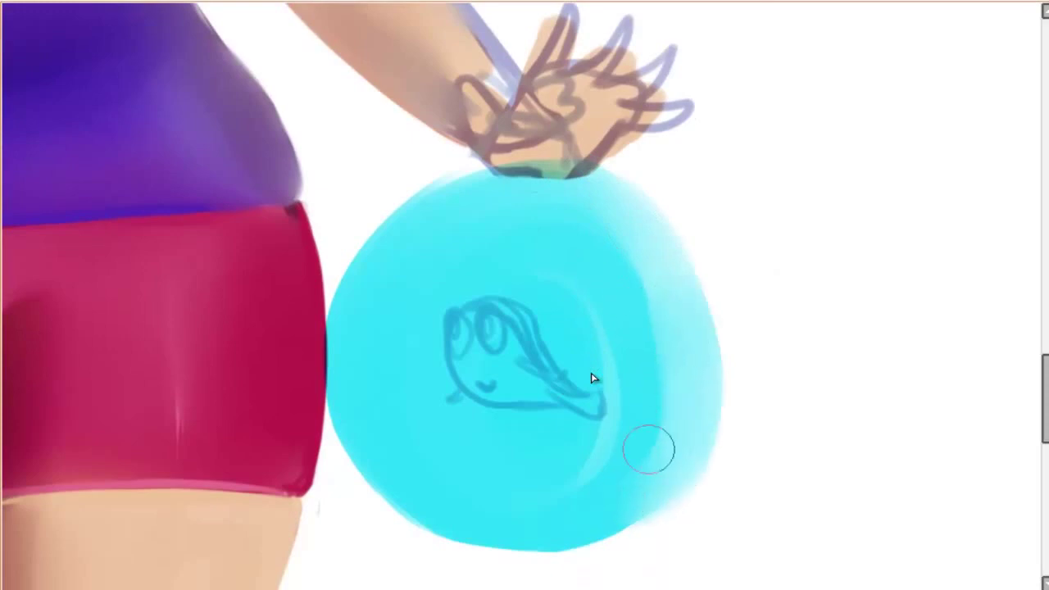
{"action": "left_click_drag", "start_coordinate": [664, 405], "coordinate": [639, 328]}
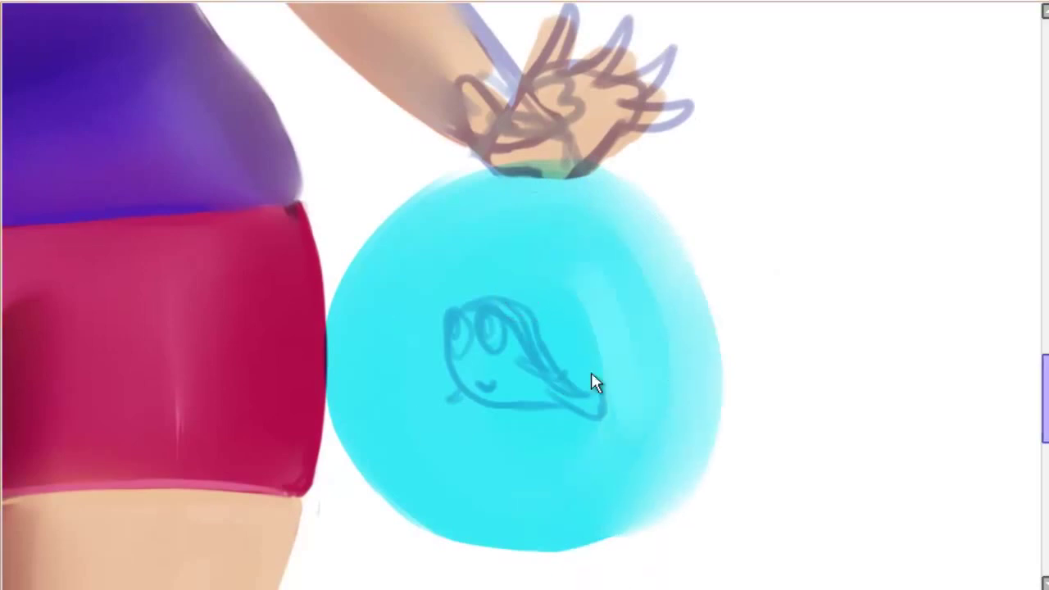
- Paint curved pale cyan highlights inside both sides of the fish bag and blend them into a soft glow
{"action": "left_click_drag", "start_coordinate": [656, 484], "coordinate": [613, 225]}
{"action": "left_click_drag", "start_coordinate": [410, 230], "coordinate": [469, 515]}
{"action": "left_click_drag", "start_coordinate": [393, 426], "coordinate": [504, 500]}
{"action": "left_click_drag", "start_coordinate": [549, 504], "coordinate": [660, 438]}
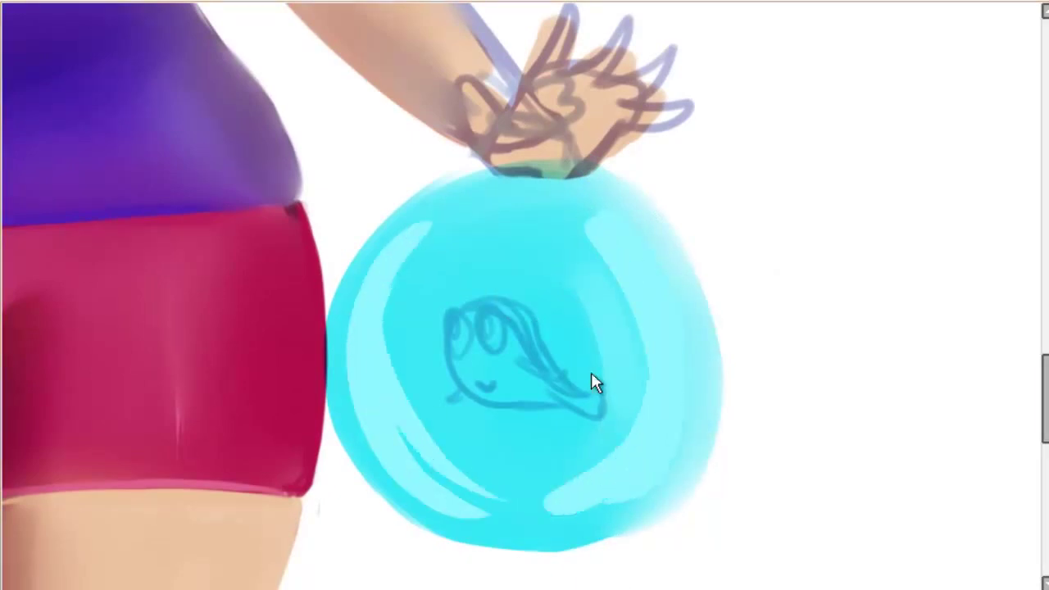
{"action": "mouse_move", "coordinate": [611, 275]}
{"action": "left_mouse_down"}
{"action": "mouse_move", "coordinate": [574, 241]}
{"action": "mouse_move", "coordinate": [631, 492]}
{"action": "left_mouse_up"}
{"action": "left_click_drag", "start_coordinate": [393, 246], "coordinate": [451, 473]}
- Outline the fish bag with a thin darker blue line around both sides and the base, mirroring the canvas to reach the far side
{"action": "scroll", "coordinate": [594, 378], "scroll_direction": "down", "scroll_amount": 1}
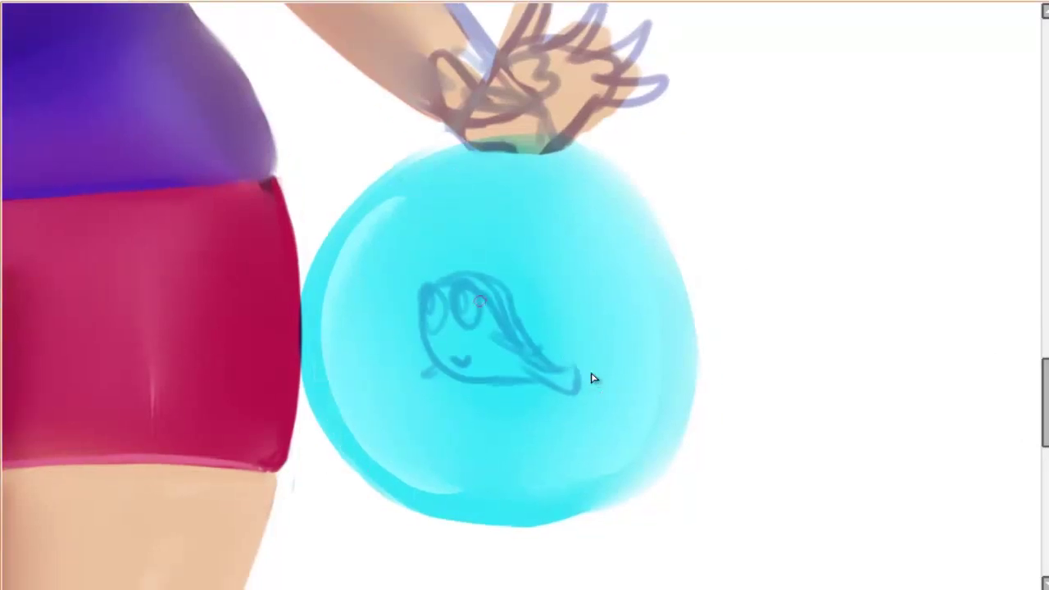
{"action": "left_click_drag", "start_coordinate": [450, 357], "coordinate": [471, 353]}
{"action": "mouse_move", "coordinate": [358, 474]}
{"action": "left_mouse_down"}
{"action": "mouse_move", "coordinate": [303, 329]}
{"action": "mouse_move", "coordinate": [401, 164]}
{"action": "mouse_move", "coordinate": [452, 141]}
{"action": "left_mouse_up"}
{"action": "key", "text": "m"}
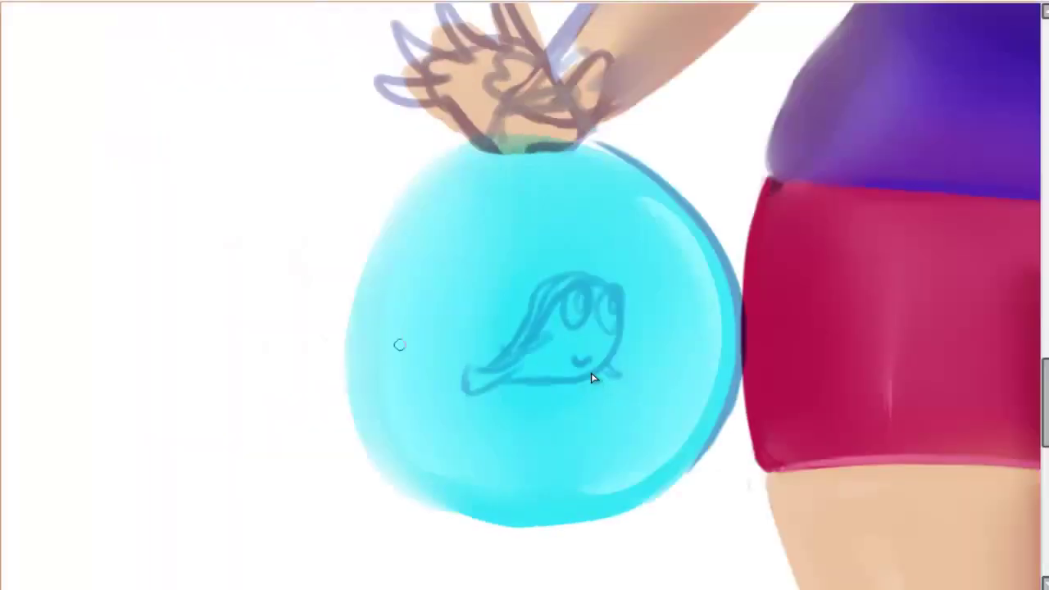
{"action": "left_click_drag", "start_coordinate": [461, 512], "coordinate": [359, 371]}
{"action": "mouse_move", "coordinate": [382, 452]}
{"action": "left_mouse_down"}
{"action": "mouse_move", "coordinate": [435, 176]}
{"action": "mouse_move", "coordinate": [495, 138]}
{"action": "mouse_move", "coordinate": [302, 395]}
{"action": "mouse_move", "coordinate": [318, 174]}
{"action": "left_mouse_up"}
{"action": "key", "text": "m"}
- Block in the thumb of the hand above the fish bag with a brownish skin tone and erase the sketched fingers
{"action": "key", "text": "6"}
{"action": "key", "text": "6"}
{"action": "key", "text": "6"}
{"action": "key", "text": "6"}
{"action": "key", "text": "6"}
{"action": "key", "text": "5"}
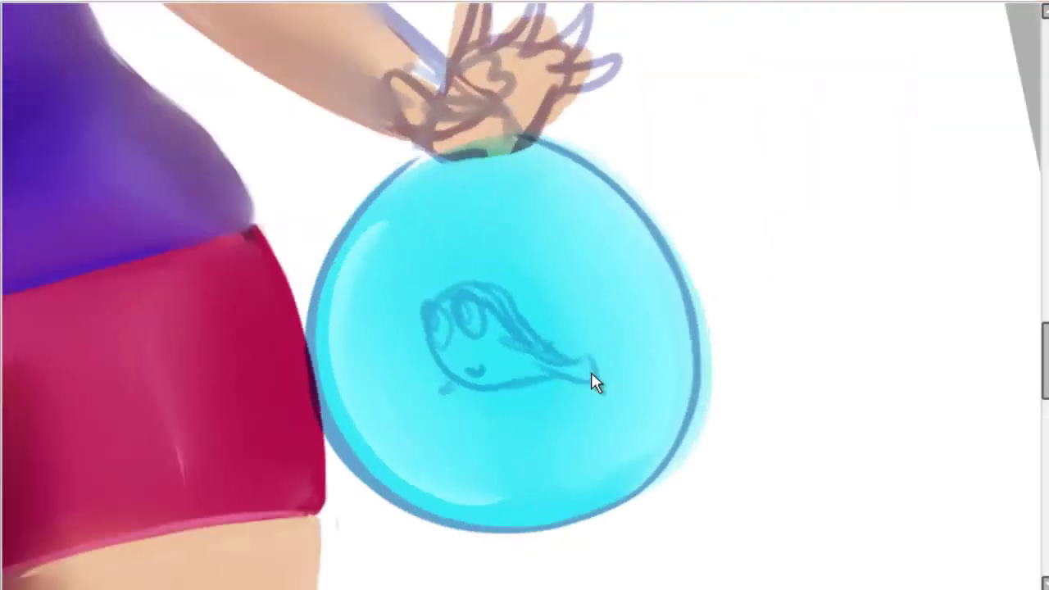
{"action": "scroll", "coordinate": [594, 379], "scroll_direction": "up", "scroll_amount": 3}
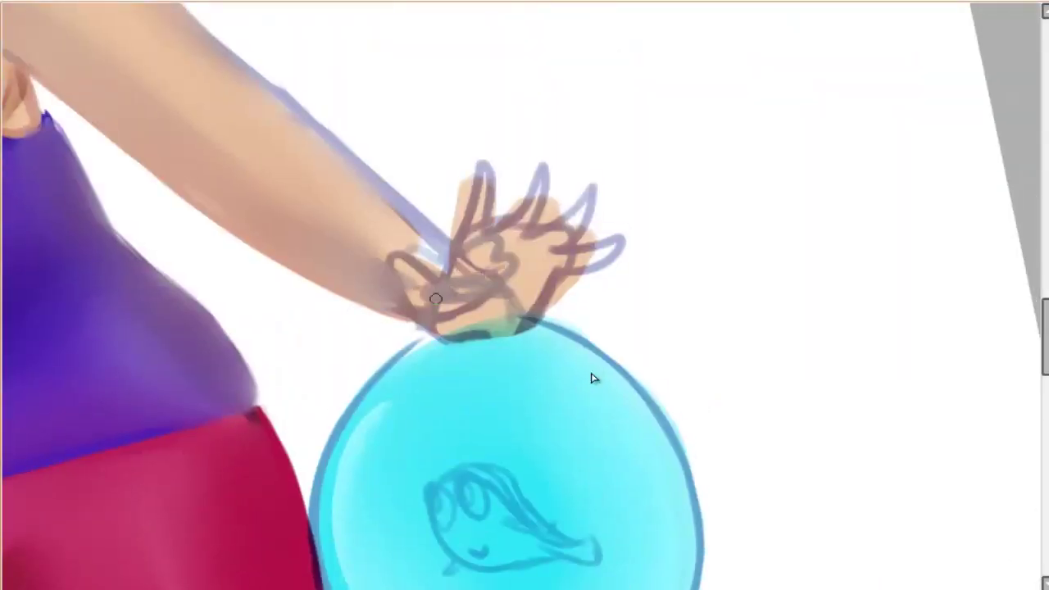
{"action": "left_click_drag", "start_coordinate": [435, 298], "coordinate": [420, 271]}
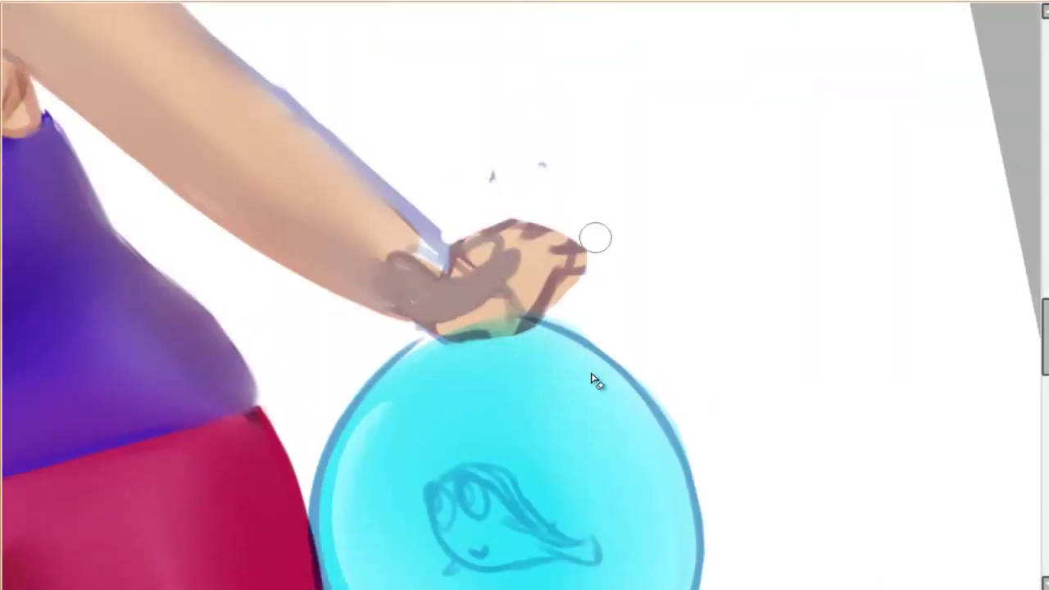